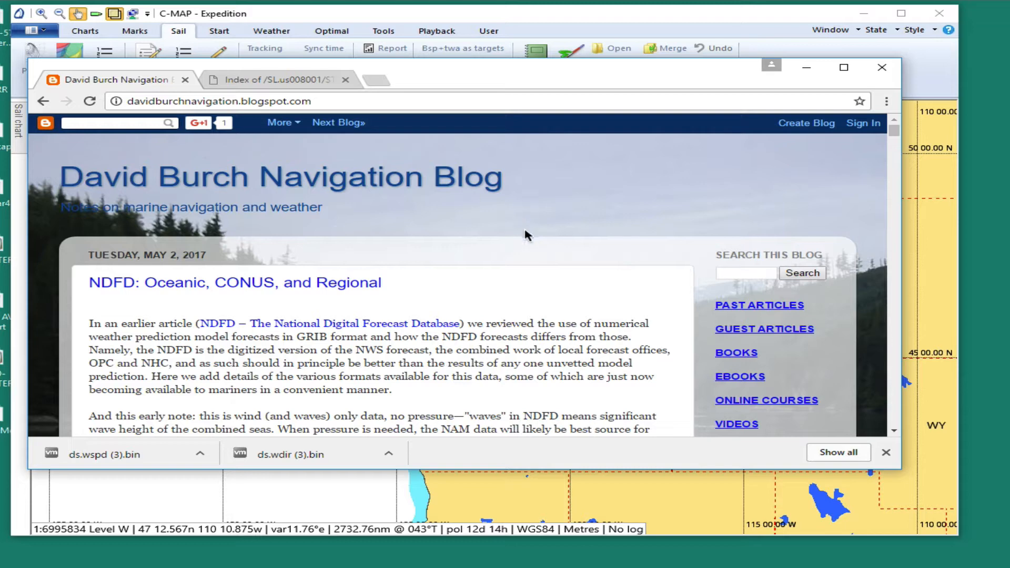
Review the blog article on NDFD Oceanic, CONUS, and Regional data through its sector maps and file notes, down to the product index link.
{"action": "left_click_drag", "start_coordinate": [516, 71], "coordinate": [528, 68]}
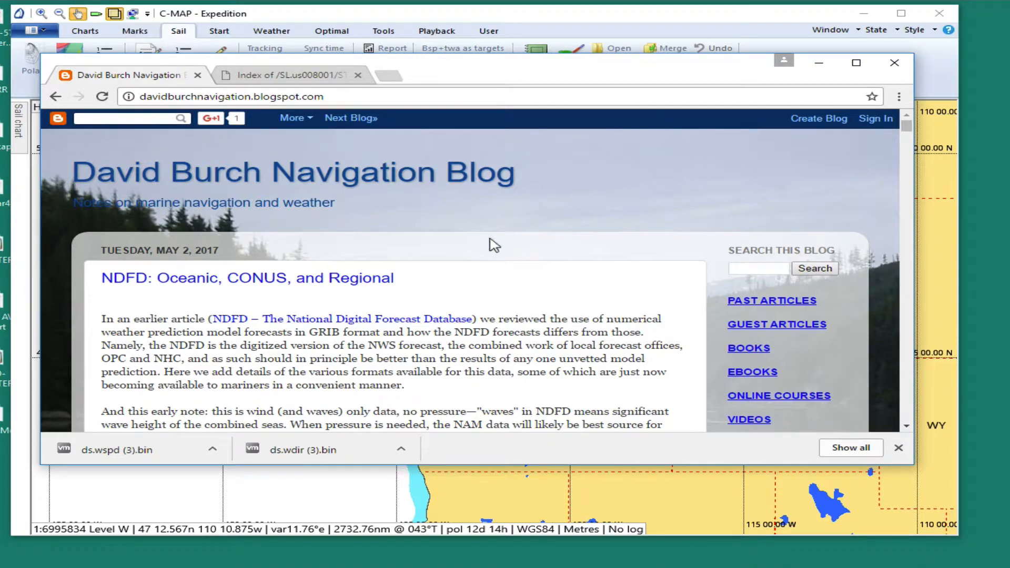
{"action": "scroll", "coordinate": [494, 245], "scroll_direction": "down", "scroll_amount": 10}
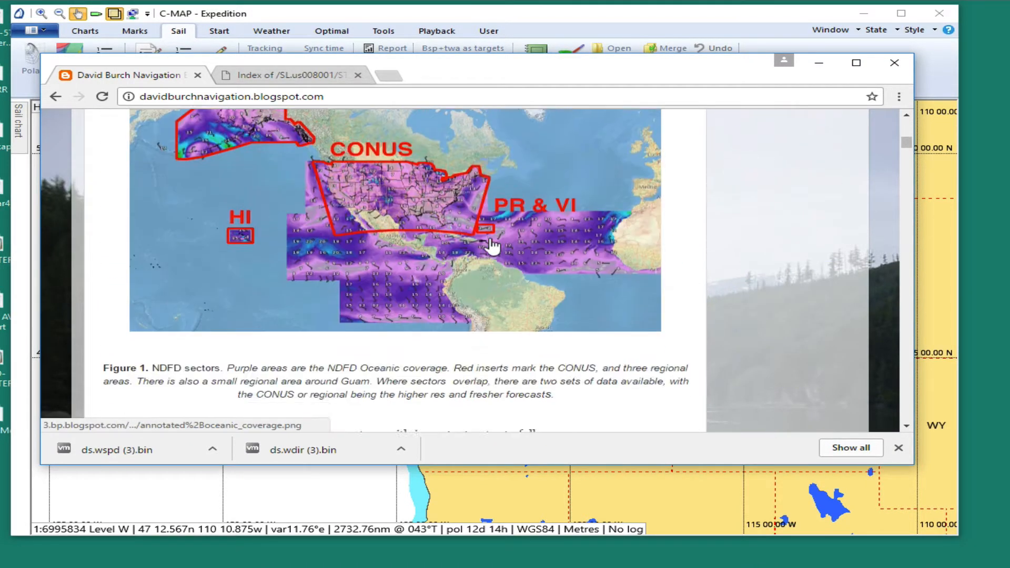
{"action": "scroll", "coordinate": [493, 245], "scroll_direction": "down", "scroll_amount": 5}
{"action": "scroll", "coordinate": [493, 244], "scroll_direction": "down", "scroll_amount": 10}
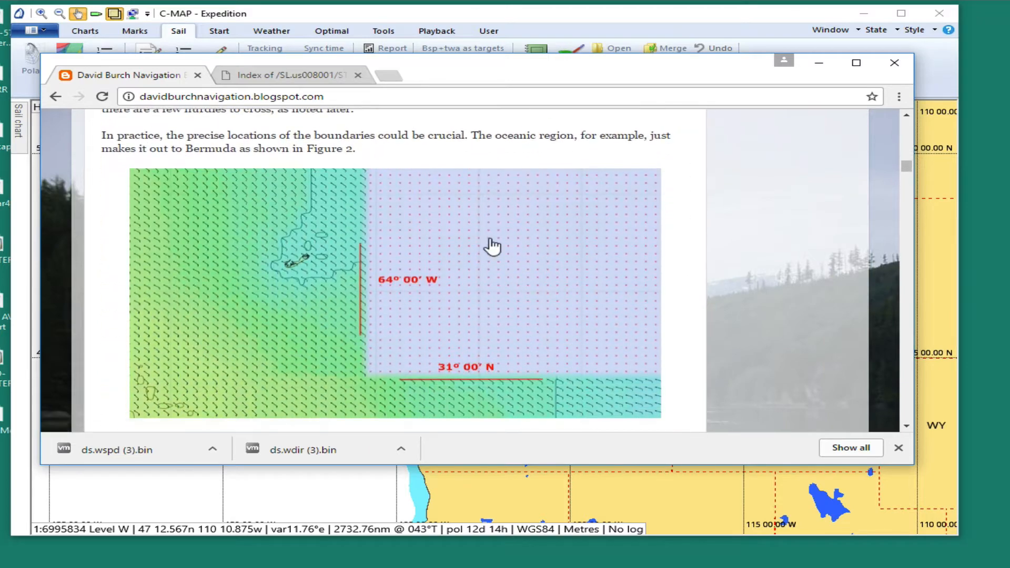
{"action": "scroll", "coordinate": [491, 238], "scroll_direction": "down", "scroll_amount": 4}
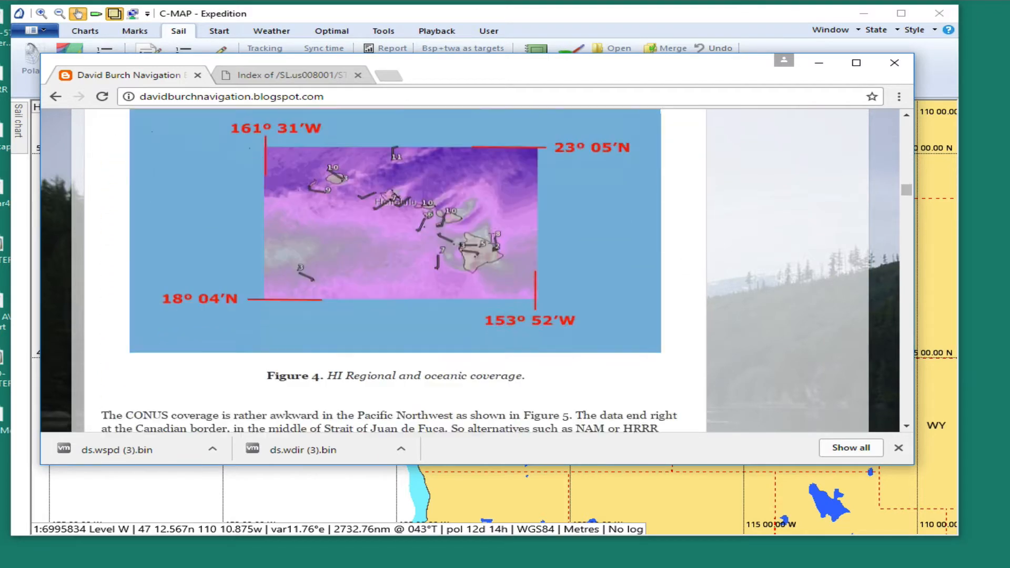
{"action": "scroll", "coordinate": [492, 246], "scroll_direction": "down", "scroll_amount": 4}
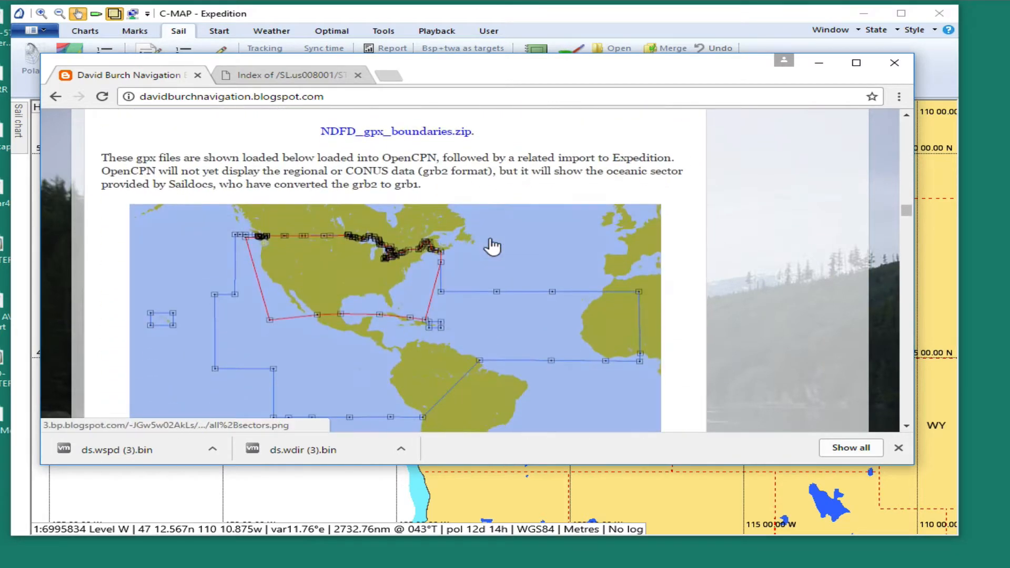
{"action": "scroll", "coordinate": [491, 238], "scroll_direction": "down", "scroll_amount": 5}
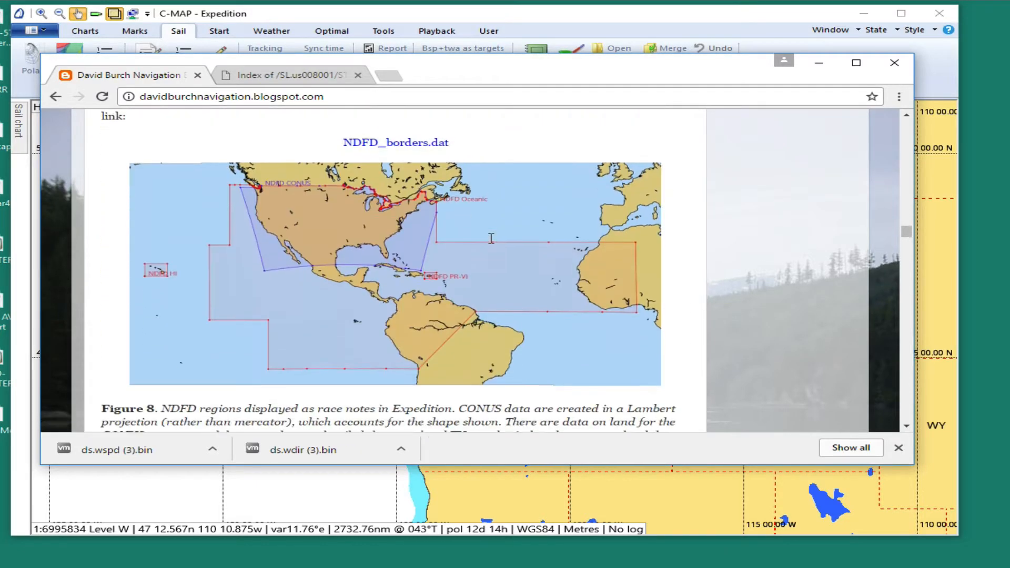
{"action": "scroll", "coordinate": [493, 246], "scroll_direction": "up", "scroll_amount": 2}
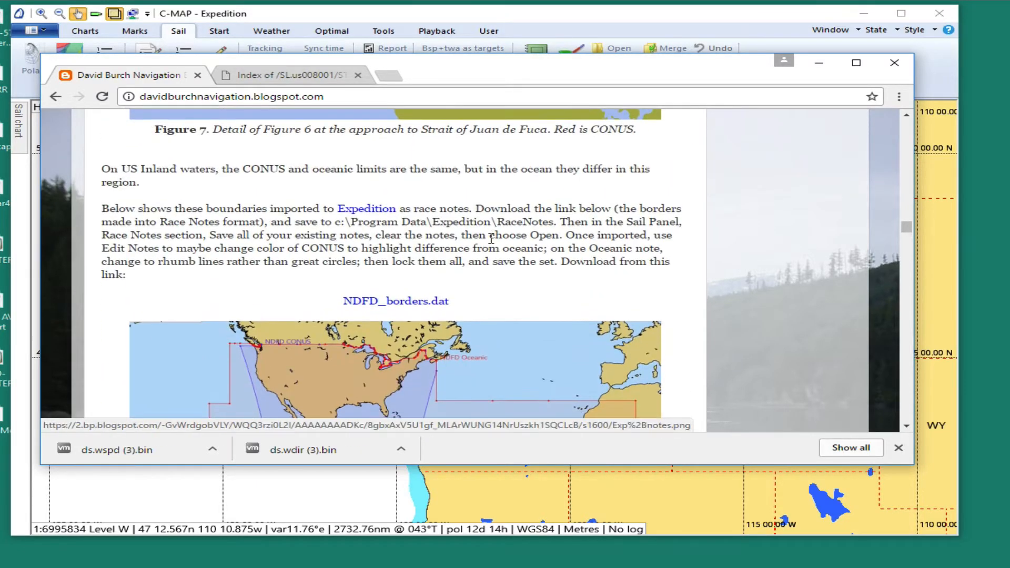
{"action": "scroll", "coordinate": [493, 246], "scroll_direction": "down", "scroll_amount": 10}
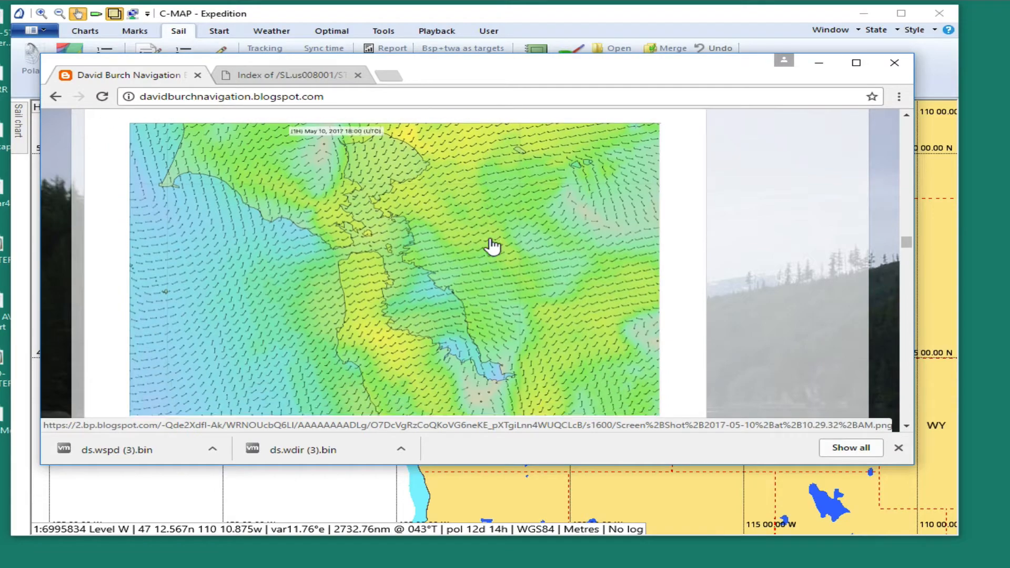
{"action": "scroll", "coordinate": [492, 246], "scroll_direction": "down", "scroll_amount": 1}
{"action": "scroll", "coordinate": [493, 246], "scroll_direction": "down", "scroll_amount": 6}
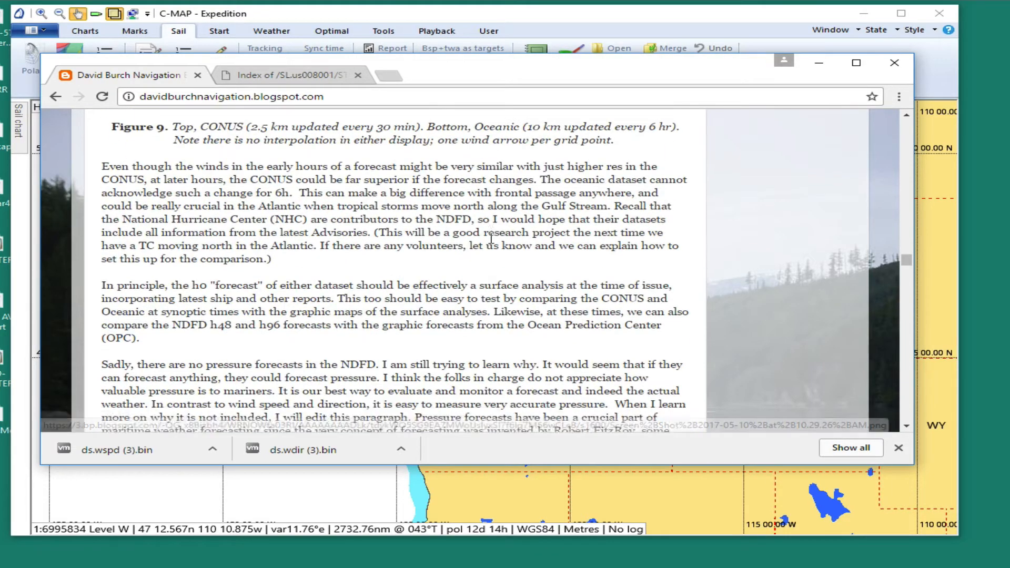
{"action": "scroll", "coordinate": [491, 238], "scroll_direction": "down", "scroll_amount": 15}
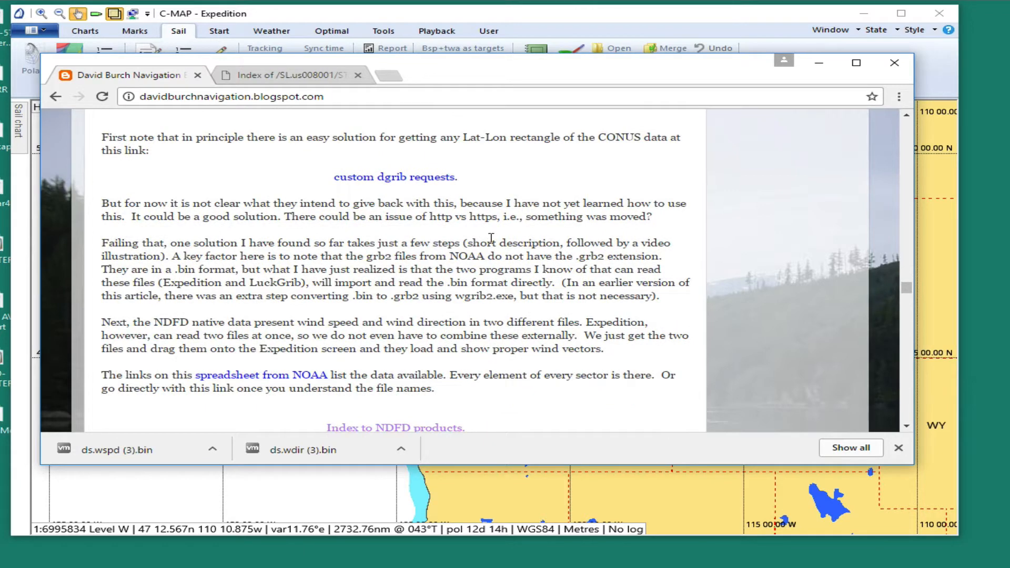
{"action": "scroll", "coordinate": [492, 238], "scroll_direction": "down", "scroll_amount": 5}
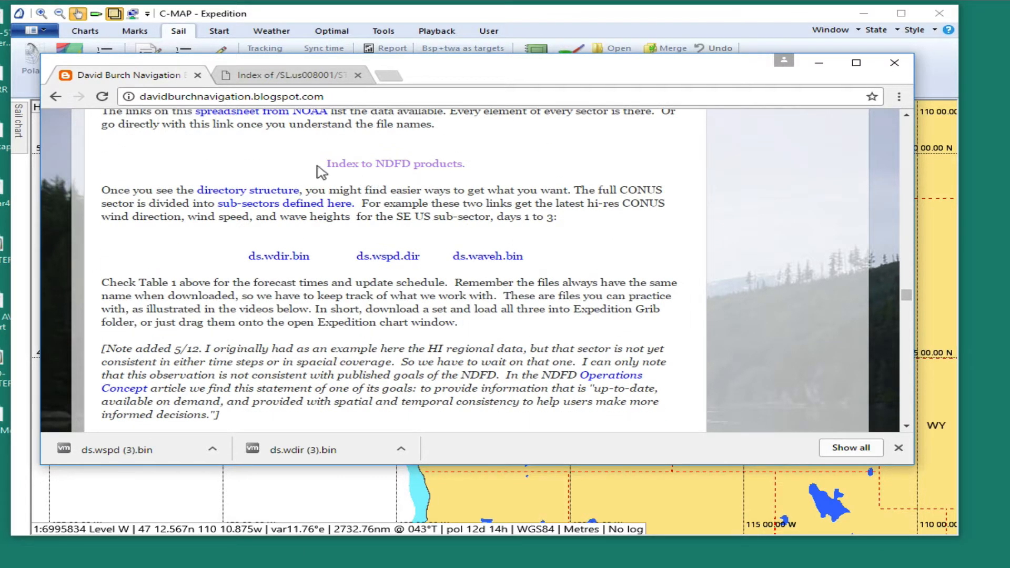
Open the Index to NDFD products and go to the VP.001-003 folder inside AR.pacnwest.
{"action": "left_click", "coordinate": [383, 167]}
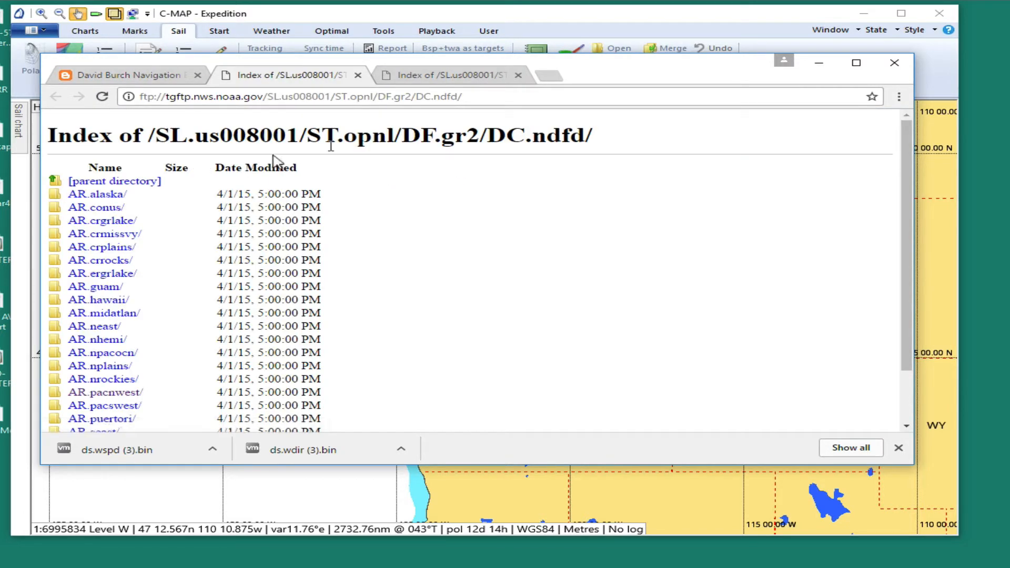
{"action": "scroll", "coordinate": [408, 281], "scroll_direction": "down", "scroll_amount": 2}
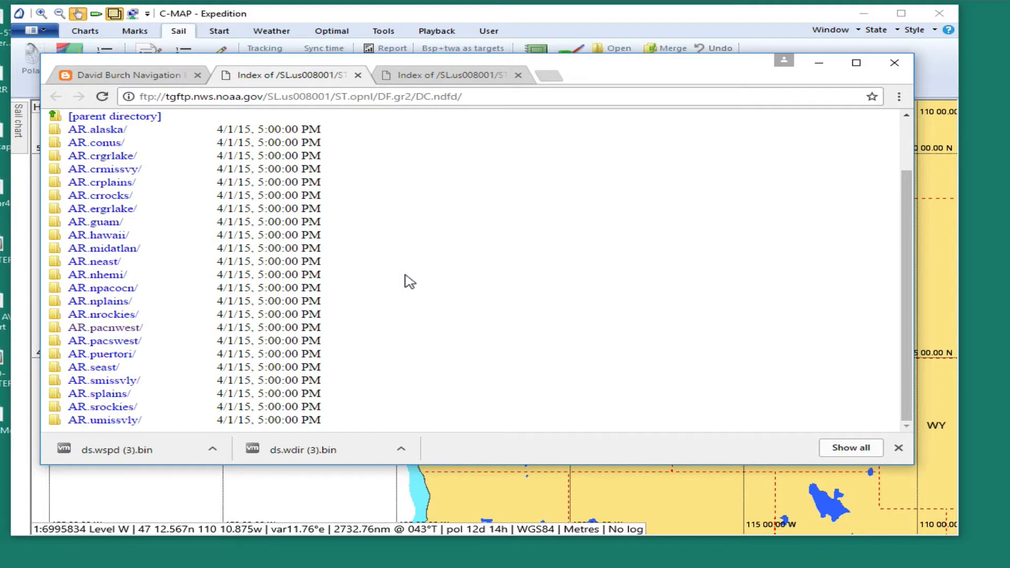
{"action": "left_click", "coordinate": [110, 329]}
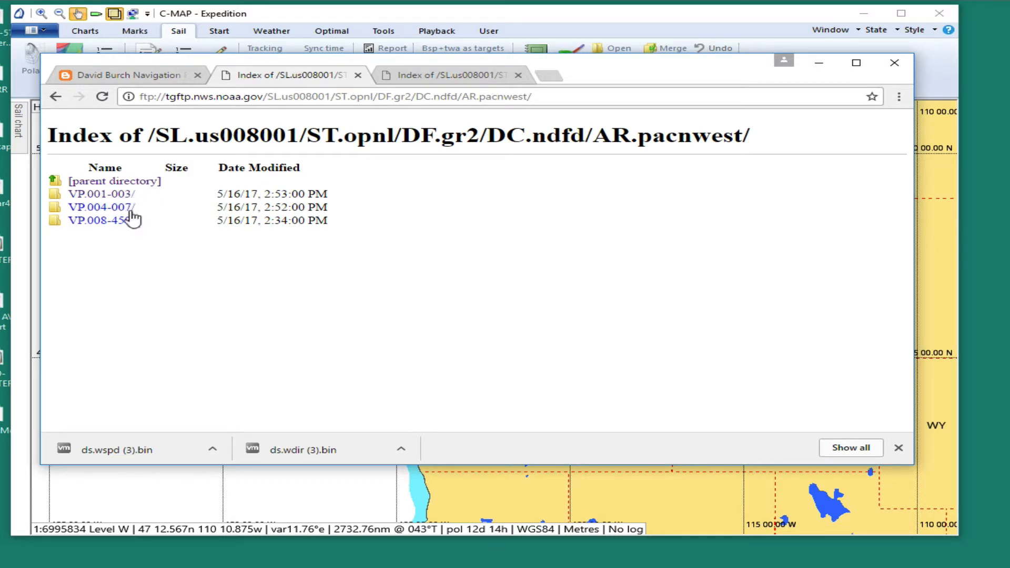
{"action": "left_click", "coordinate": [120, 195]}
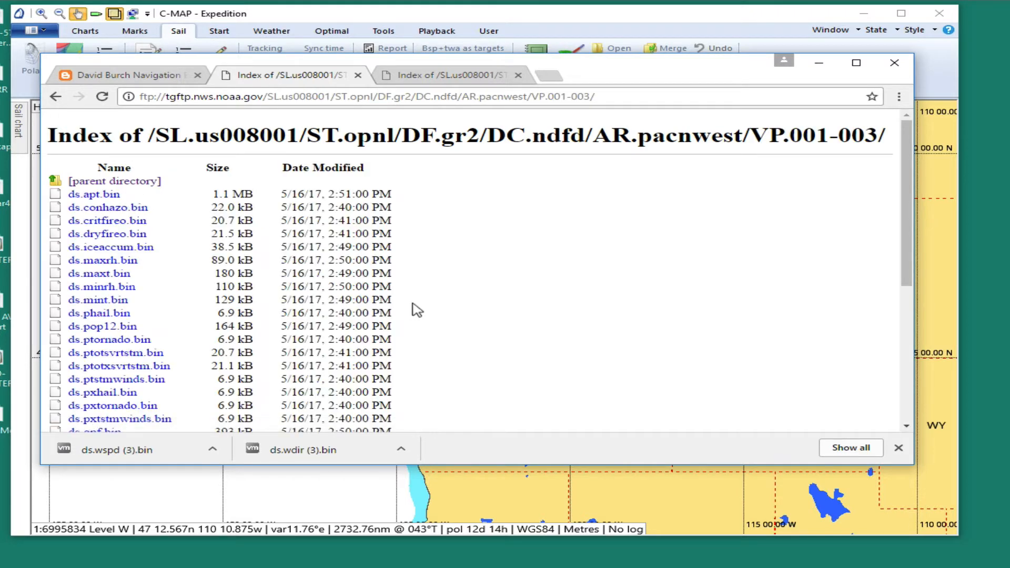
Download the wind direction file ds.wdir.bin and the wind speed file ds.wspd.bin from the folder.
{"action": "scroll", "coordinate": [456, 320], "scroll_direction": "down", "scroll_amount": 3}
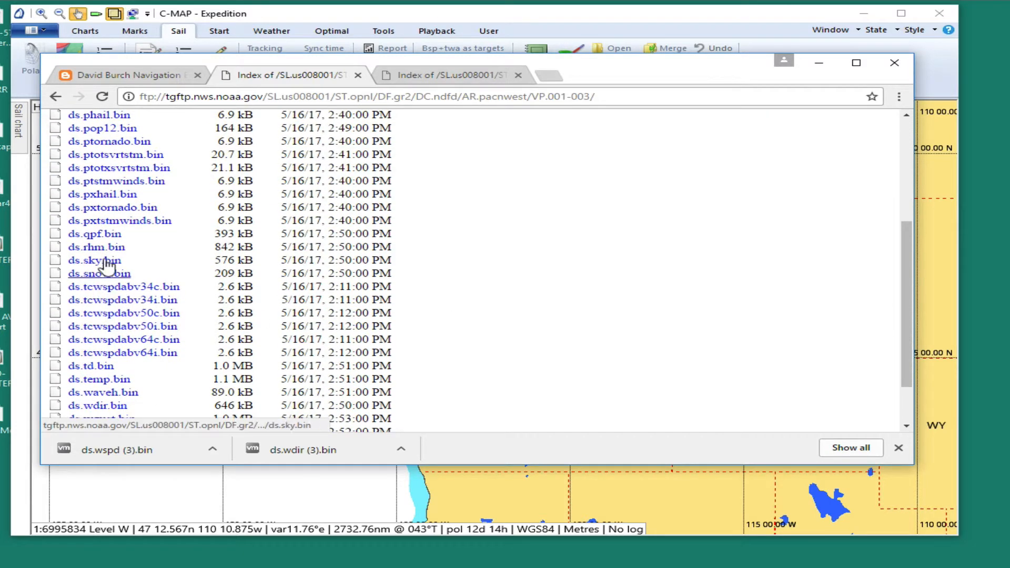
{"action": "scroll", "coordinate": [442, 333], "scroll_direction": "down", "scroll_amount": 3}
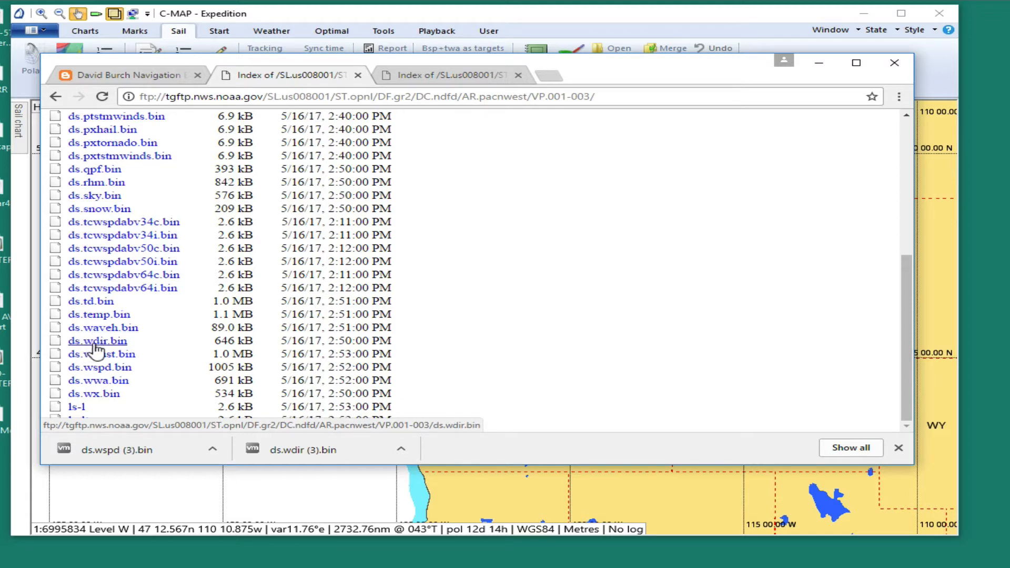
{"action": "left_click", "coordinate": [96, 345]}
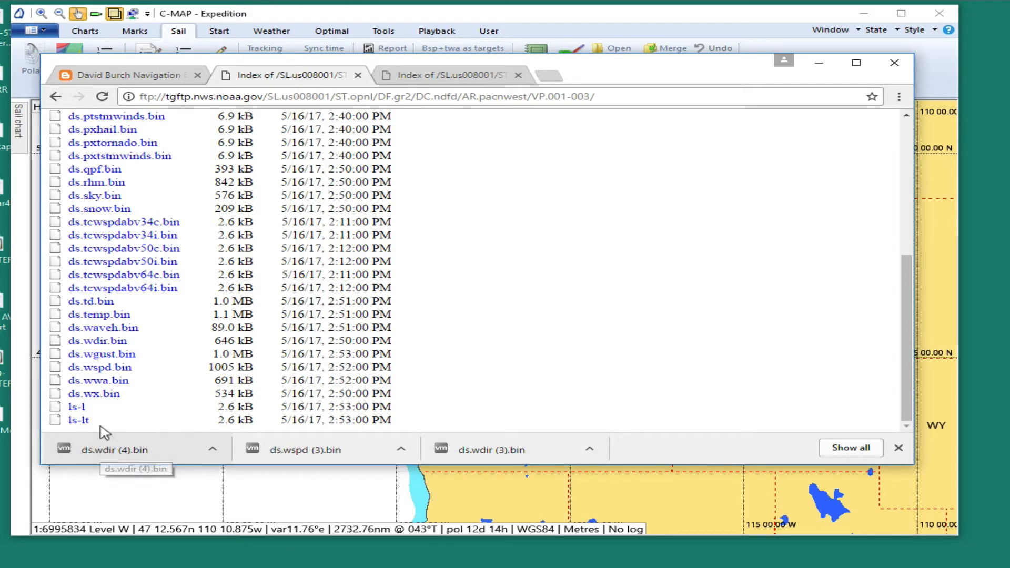
{"action": "left_click", "coordinate": [98, 369]}
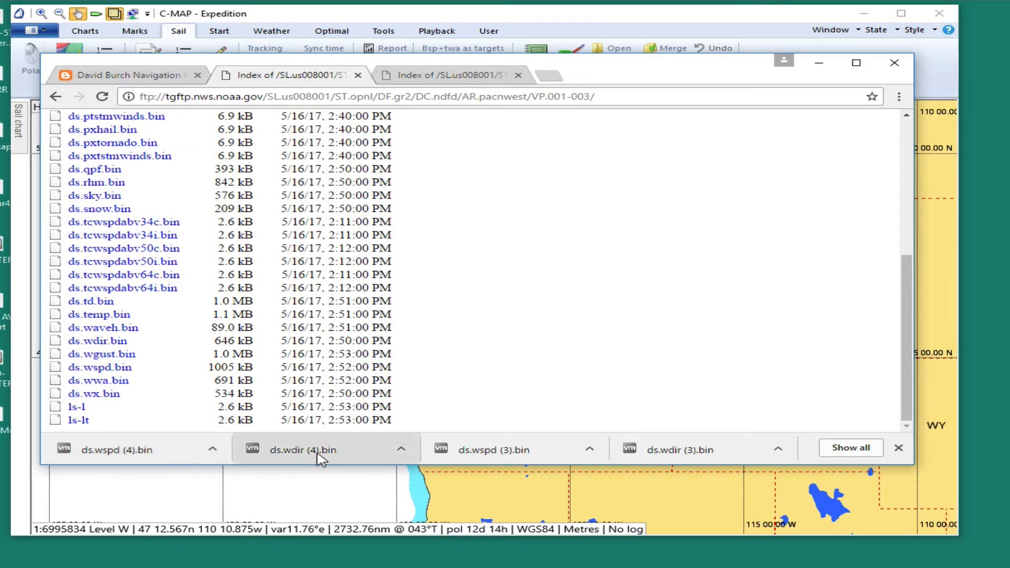
Load the downloaded ds.wspd (4).bin and ds.wdir (4).bin onto the Expedition chart, moving the browser window out of the way.
{"action": "left_click_drag", "start_coordinate": [232, 61], "coordinate": [760, 79]}
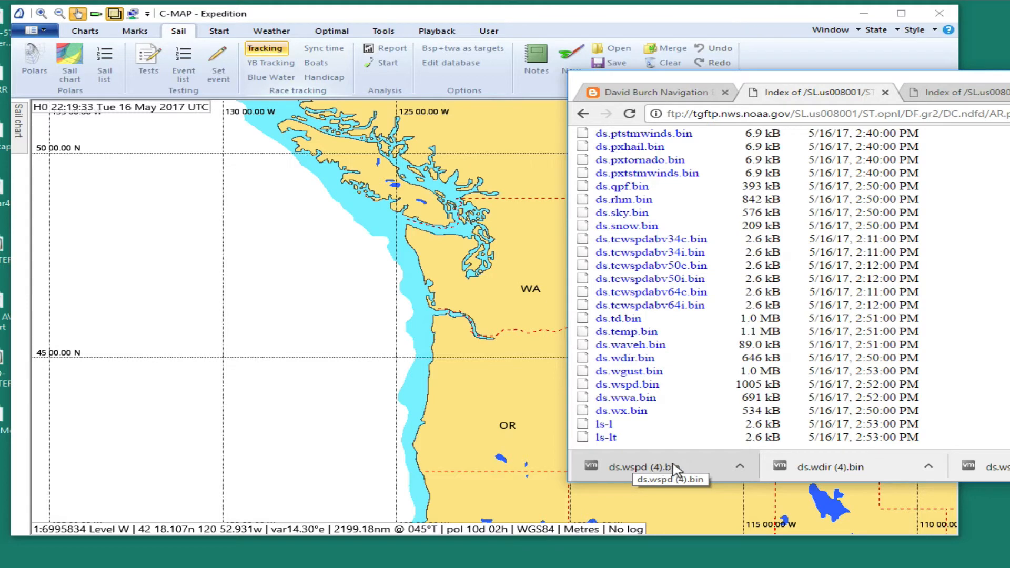
{"action": "left_click_drag", "start_coordinate": [676, 468], "coordinate": [251, 375]}
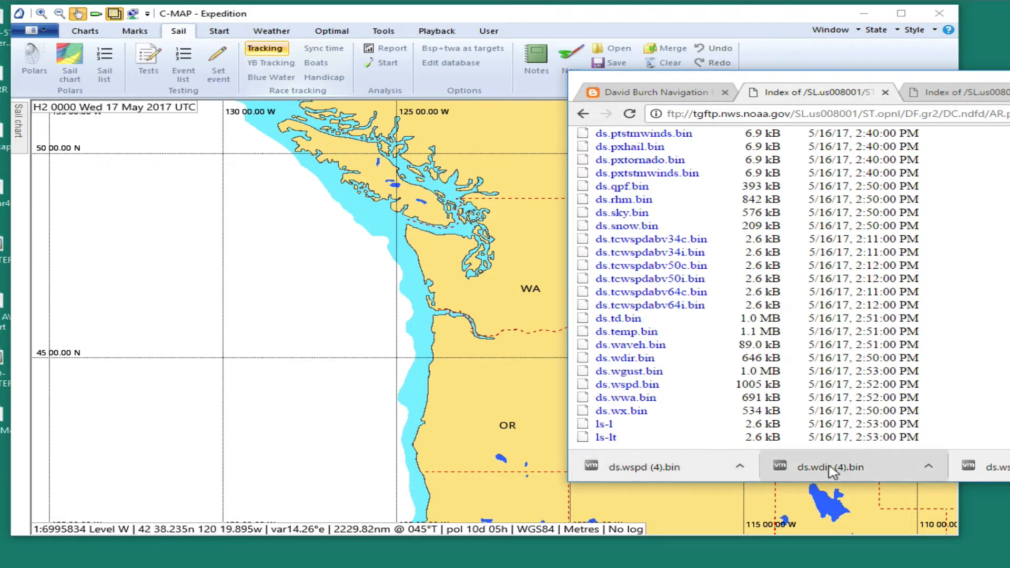
{"action": "left_click_drag", "start_coordinate": [830, 470], "coordinate": [185, 372]}
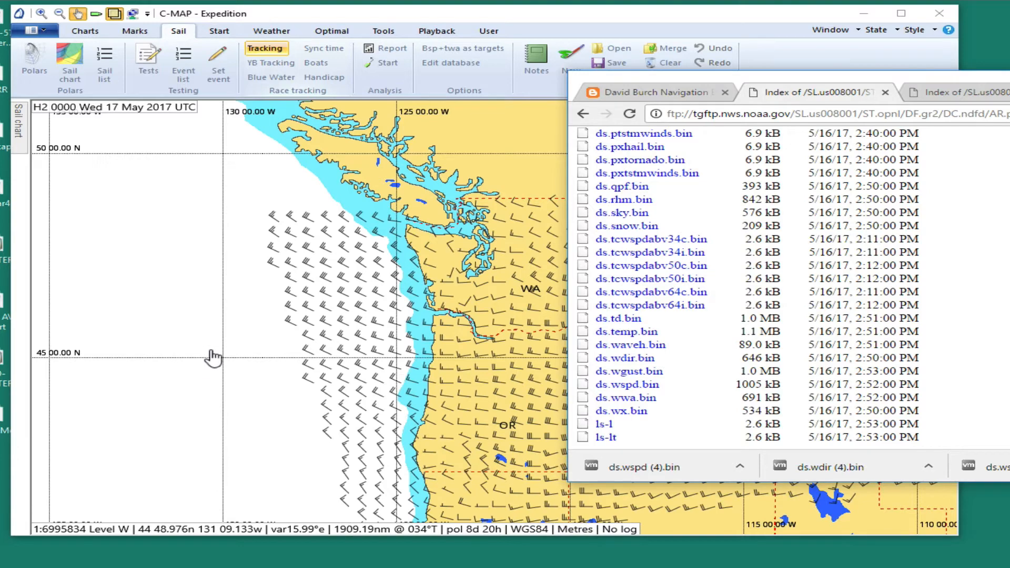
{"action": "left_click_drag", "start_coordinate": [616, 84], "coordinate": [1008, 158]}
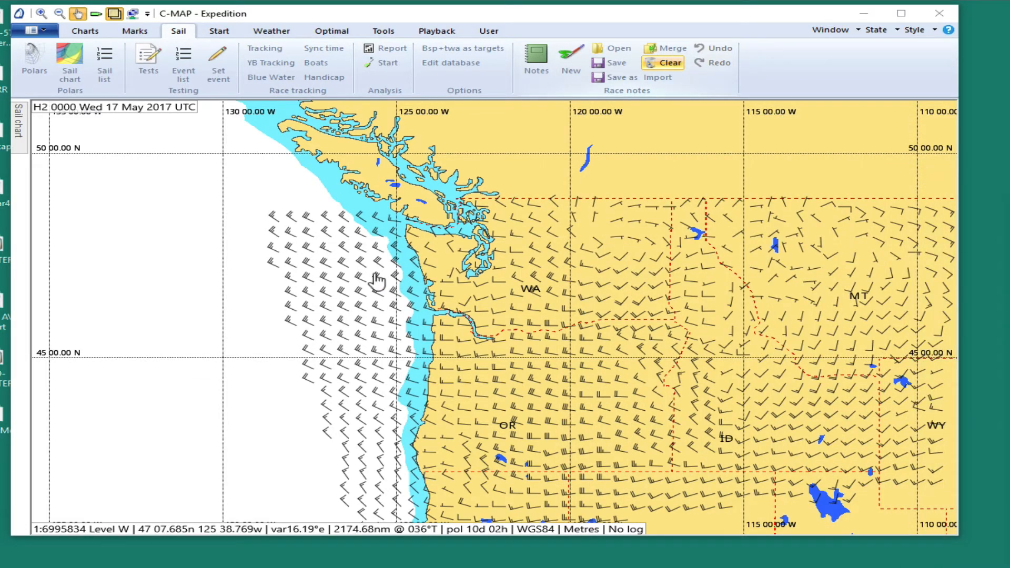
Examine the extent and density of the loaded wind barbs over the Pacific Northwest at several chart scales.
{"action": "scroll", "coordinate": [361, 293], "scroll_direction": "up", "scroll_amount": 2}
{"action": "left_click_drag", "start_coordinate": [361, 293], "coordinate": [439, 320]}
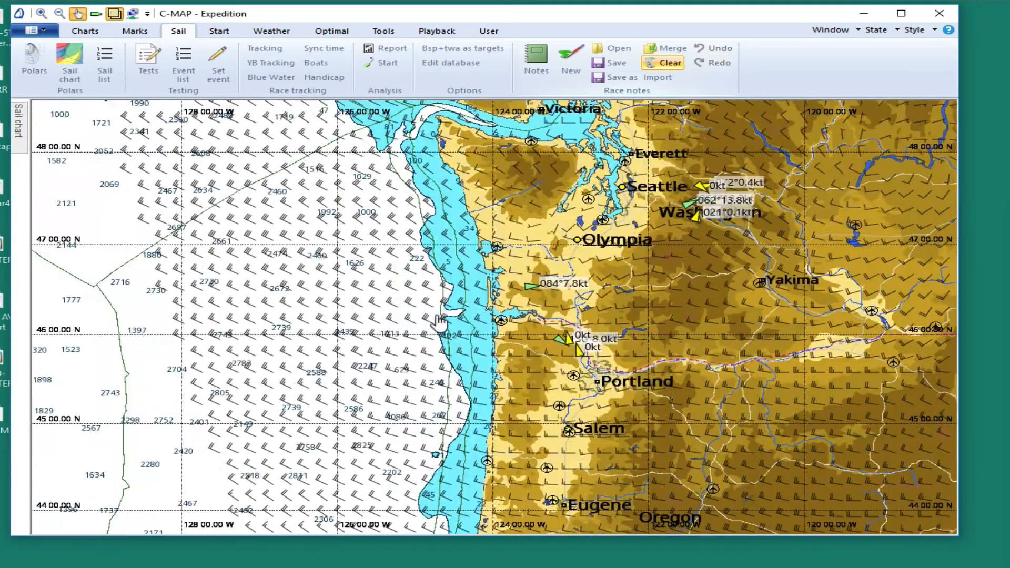
{"action": "scroll", "coordinate": [439, 320], "scroll_direction": "down", "scroll_amount": 4}
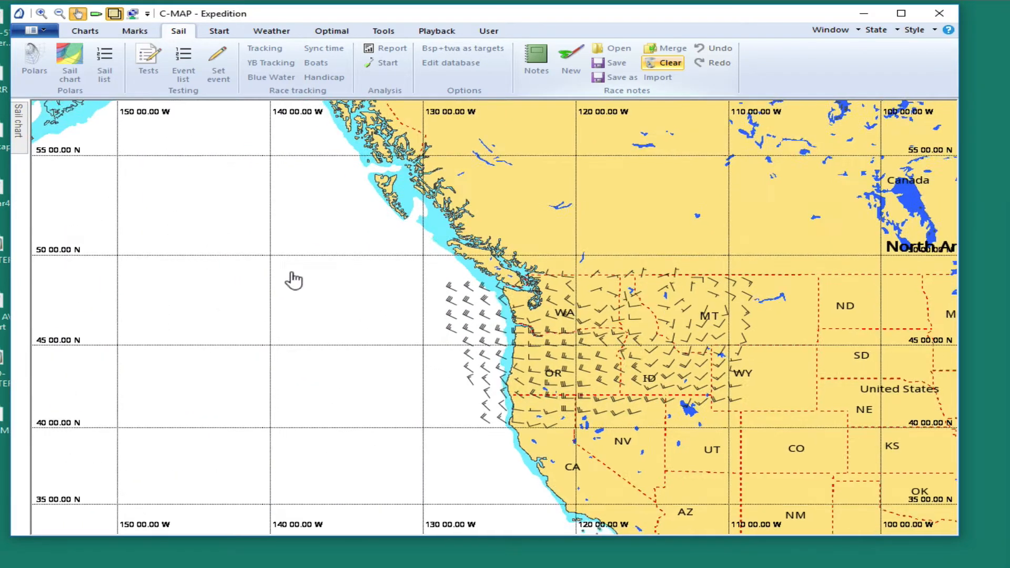
{"action": "scroll", "coordinate": [292, 280], "scroll_direction": "down", "scroll_amount": 1}
{"action": "scroll", "coordinate": [314, 281], "scroll_direction": "up", "scroll_amount": 2}
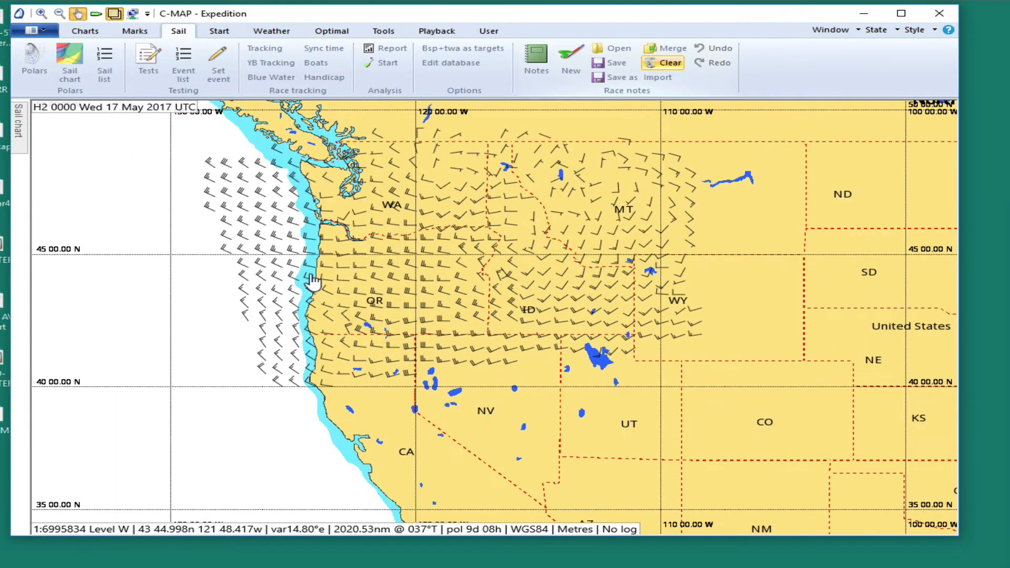
{"action": "scroll", "coordinate": [314, 282], "scroll_direction": "up", "scroll_amount": 1}
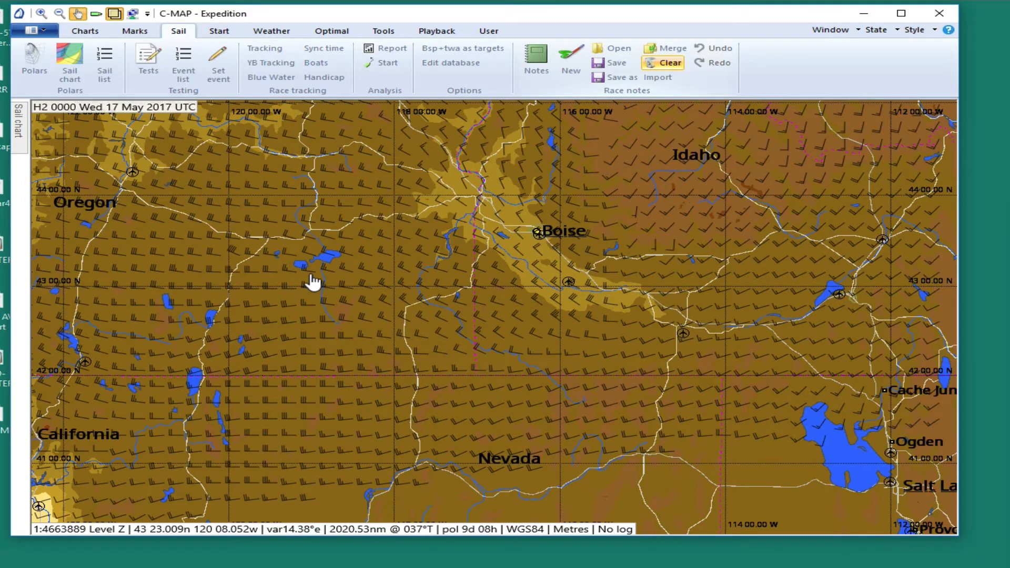
{"action": "scroll", "coordinate": [293, 280], "scroll_direction": "down", "scroll_amount": 1}
{"action": "scroll", "coordinate": [389, 304], "scroll_direction": "down", "scroll_amount": 2}
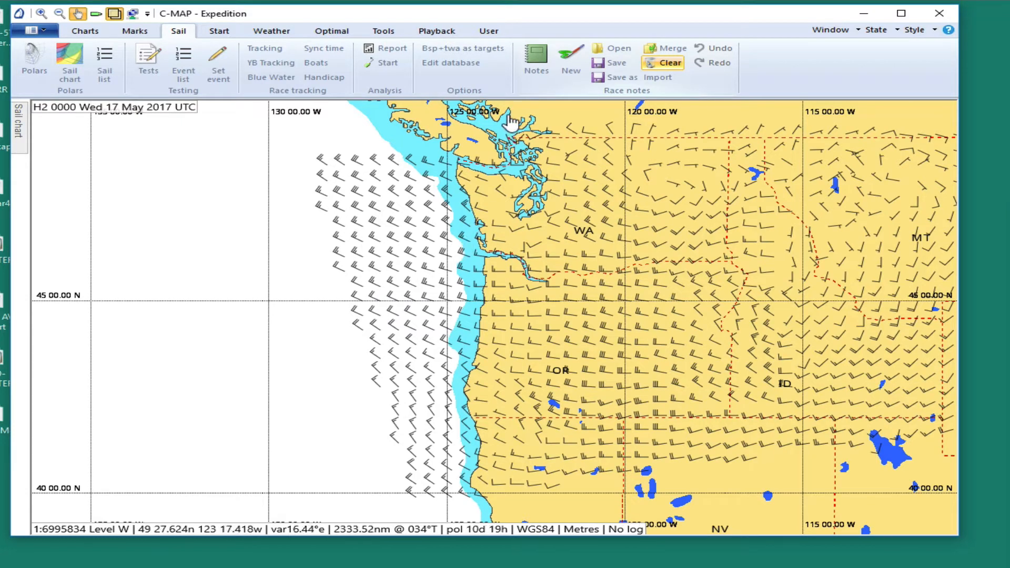
Set the NDFD CONUS race note to be drawn on the chart.
{"action": "left_click", "coordinate": [540, 63]}
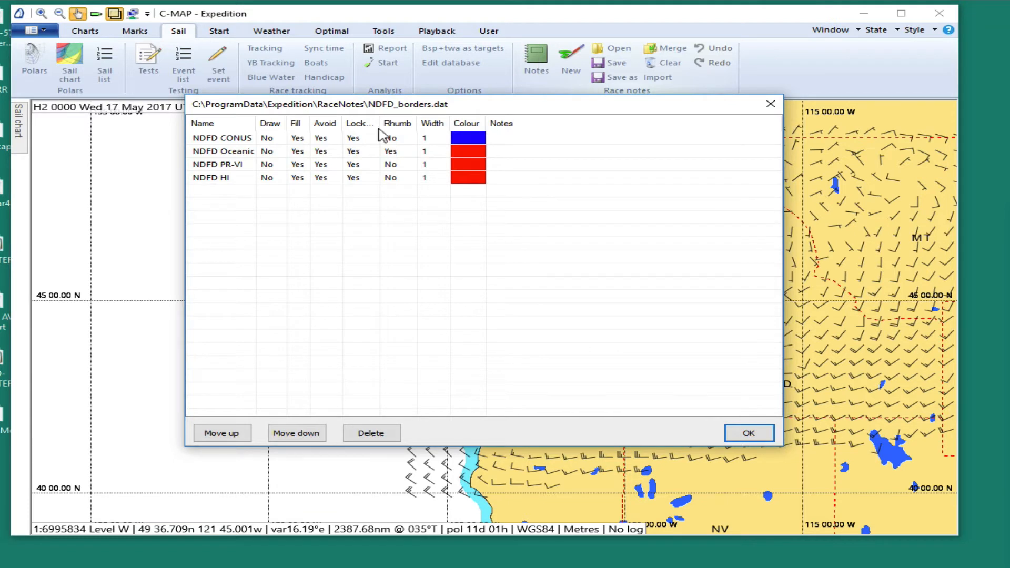
{"action": "double_click", "coordinate": [208, 140]}
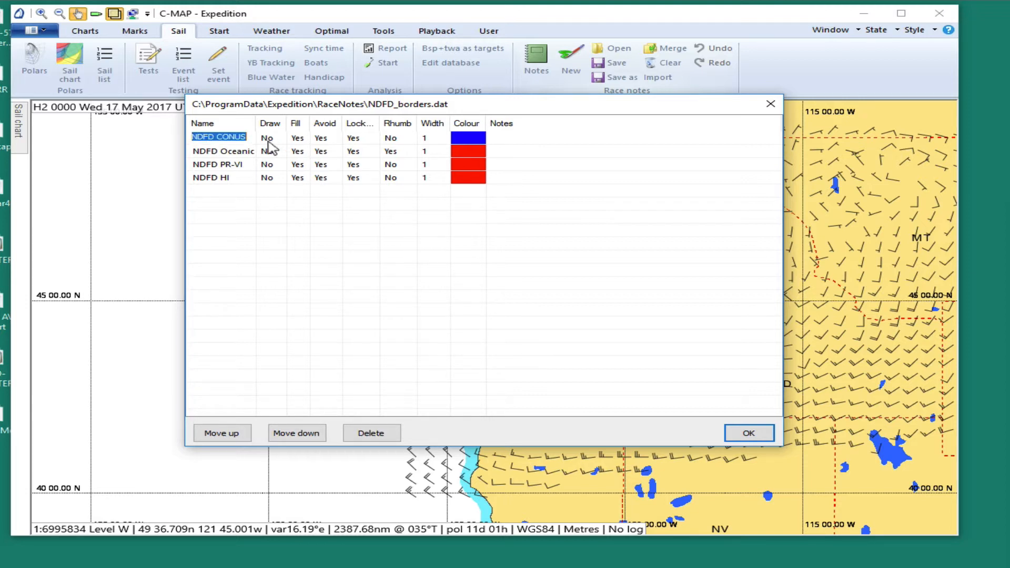
{"action": "left_click", "coordinate": [268, 140]}
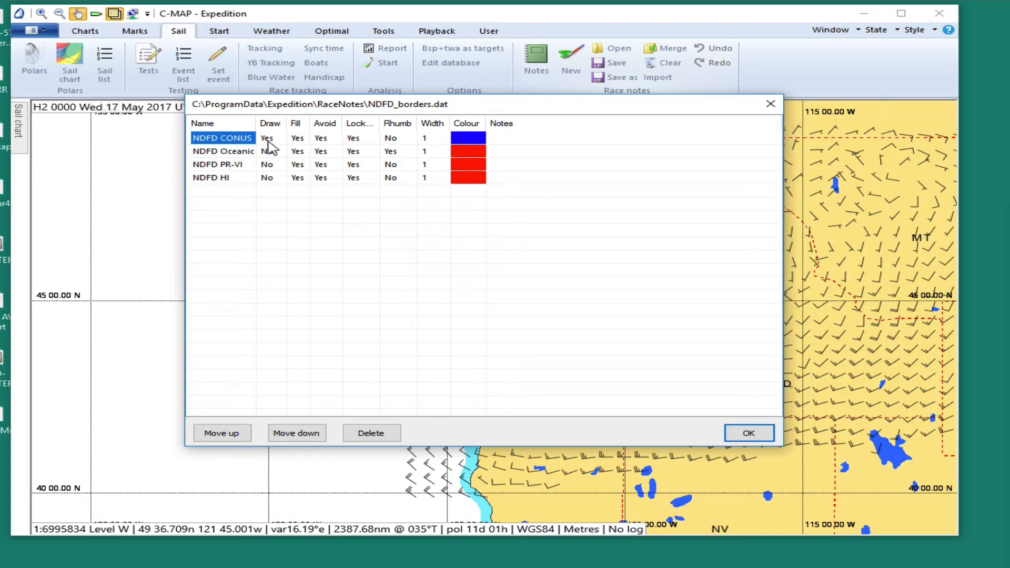
{"action": "left_click", "coordinate": [737, 434]}
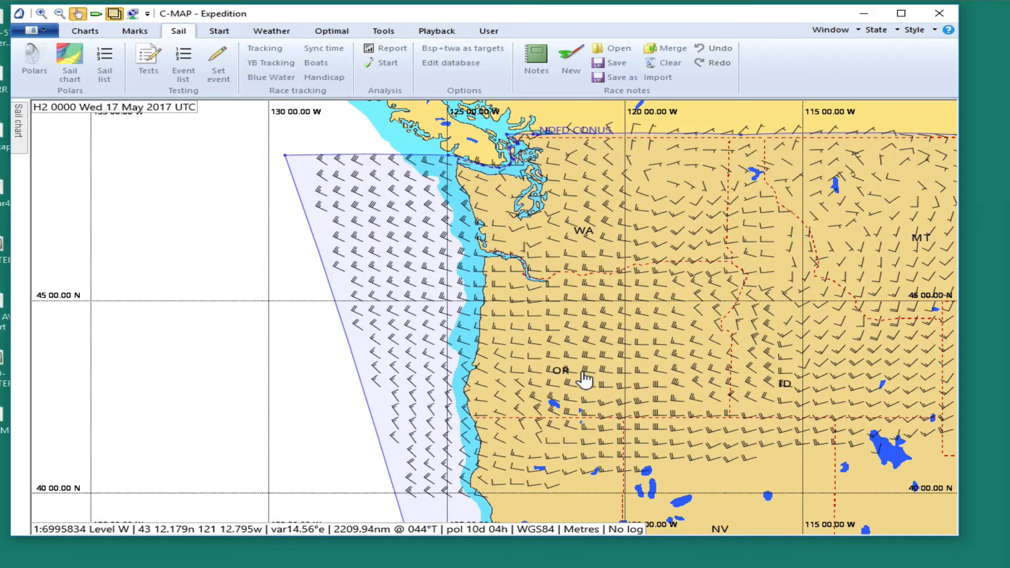
Compare the full NDFD CONUS boundary with the Pacific Northwest wind coverage, inspecting the barbs along the Oregon coast.
{"action": "scroll", "coordinate": [582, 379], "scroll_direction": "down", "scroll_amount": 2}
{"action": "left_click_drag", "start_coordinate": [519, 315], "coordinate": [340, 266]}
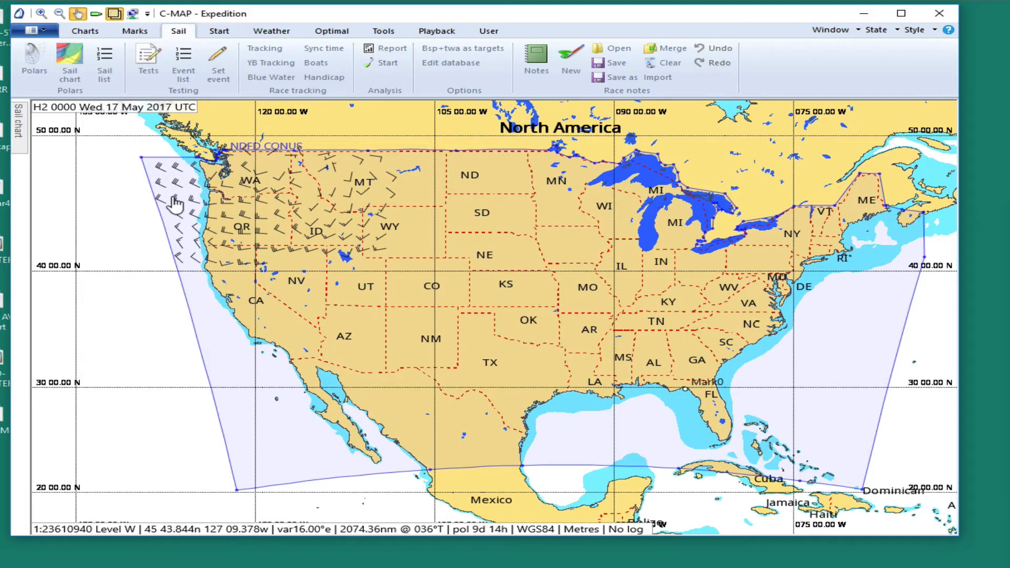
{"action": "scroll", "coordinate": [184, 204], "scroll_direction": "up", "scroll_amount": 1}
{"action": "scroll", "coordinate": [181, 202], "scroll_direction": "up", "scroll_amount": 1}
{"action": "left_click_drag", "start_coordinate": [171, 197], "coordinate": [616, 364]}
{"action": "scroll", "coordinate": [418, 263], "scroll_direction": "up", "scroll_amount": 1}
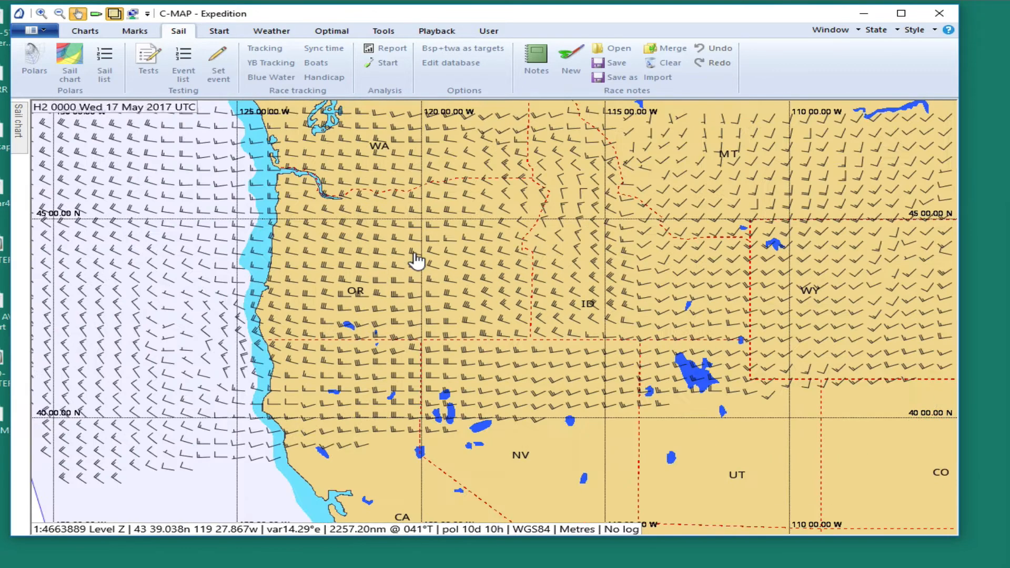
{"action": "scroll", "coordinate": [556, 330], "scroll_direction": "up", "scroll_amount": 1}
{"action": "left_click_drag", "start_coordinate": [553, 328], "coordinate": [559, 365]}
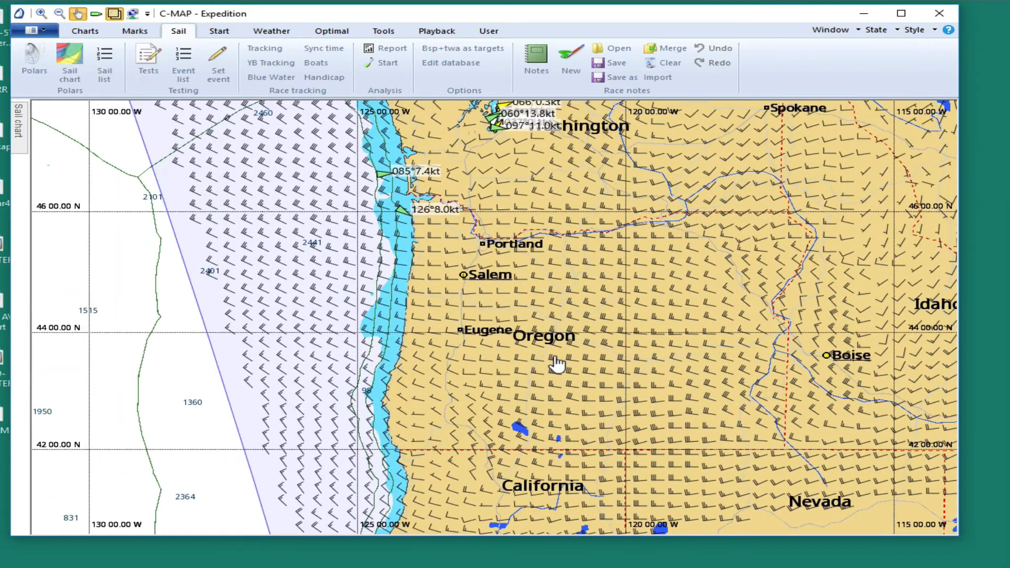
Examine the wind barbs off the Washington and northern Oregon coast around the mouth of the Columbia River.
{"action": "left_click_drag", "start_coordinate": [443, 271], "coordinate": [446, 367]}
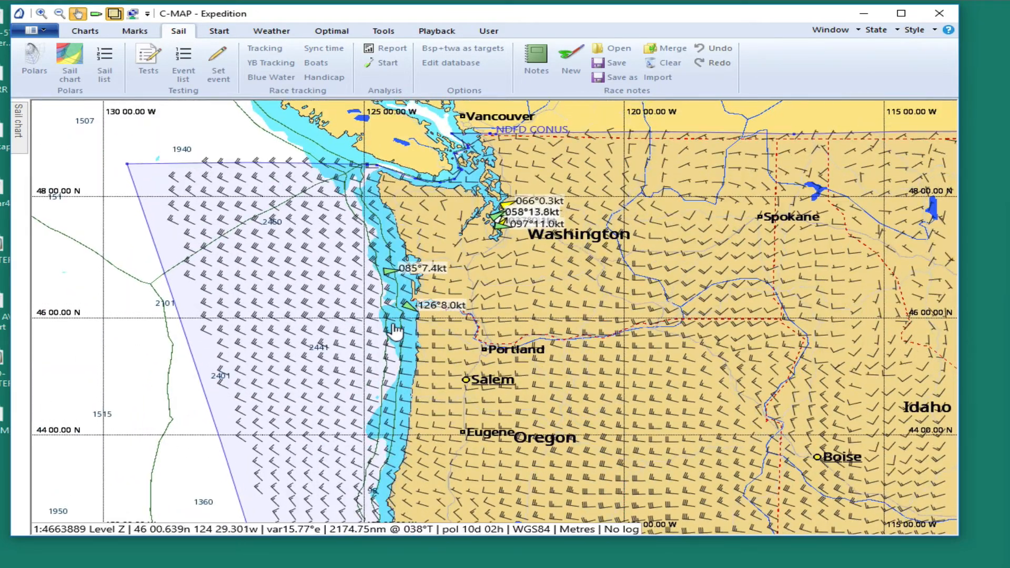
{"action": "scroll", "coordinate": [446, 367], "scroll_direction": "up", "scroll_amount": 4}
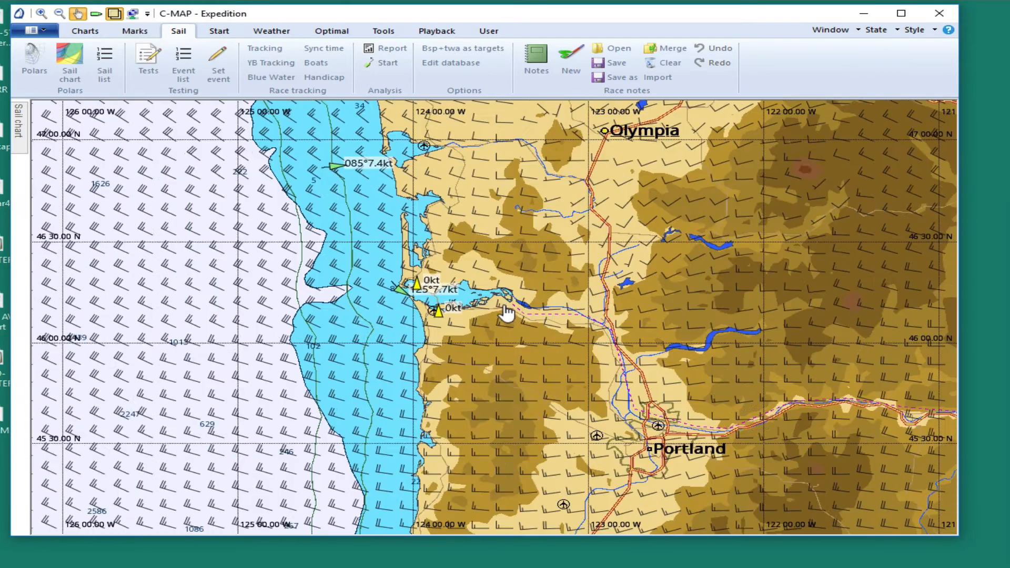
{"action": "left_click_drag", "start_coordinate": [507, 313], "coordinate": [653, 320]}
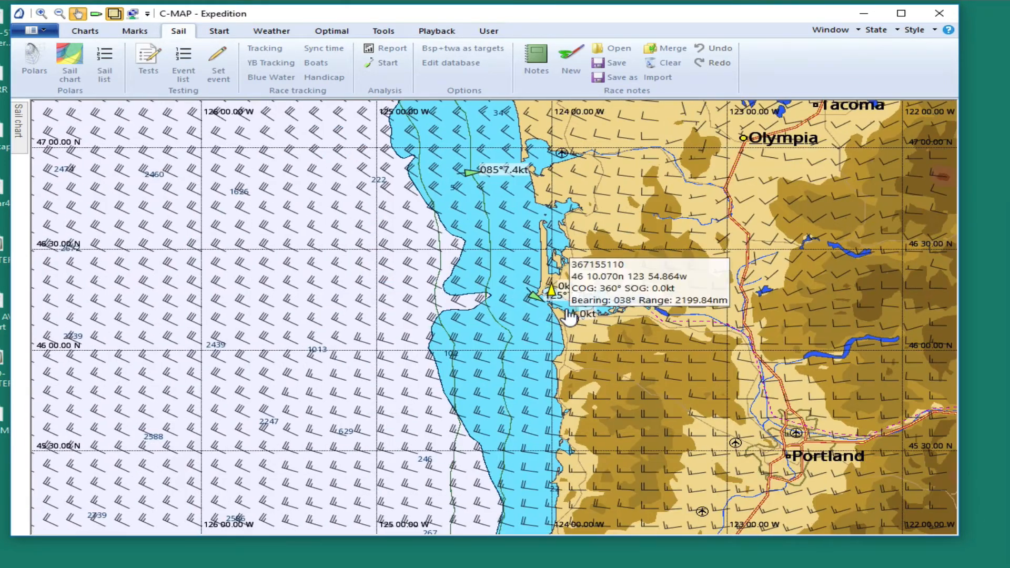
{"action": "left_click", "coordinate": [114, 14]}
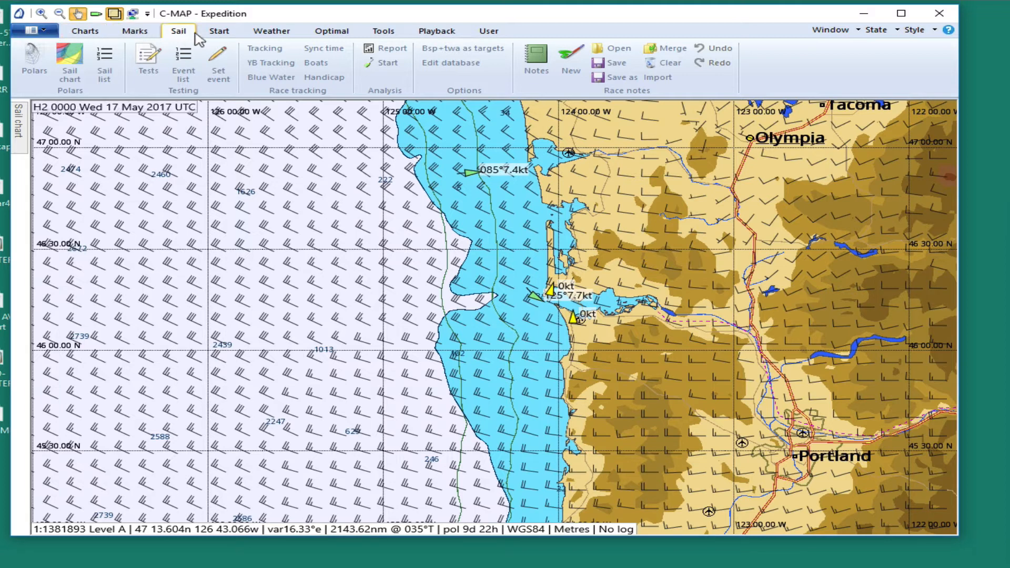
Remove NDFD-Conus.20170514.15.grb2, ds.wspd (3).bin and ds.wdir (3).bin from the weather file list, keeping the two (4) files enabled.
{"action": "left_click", "coordinate": [272, 33]}
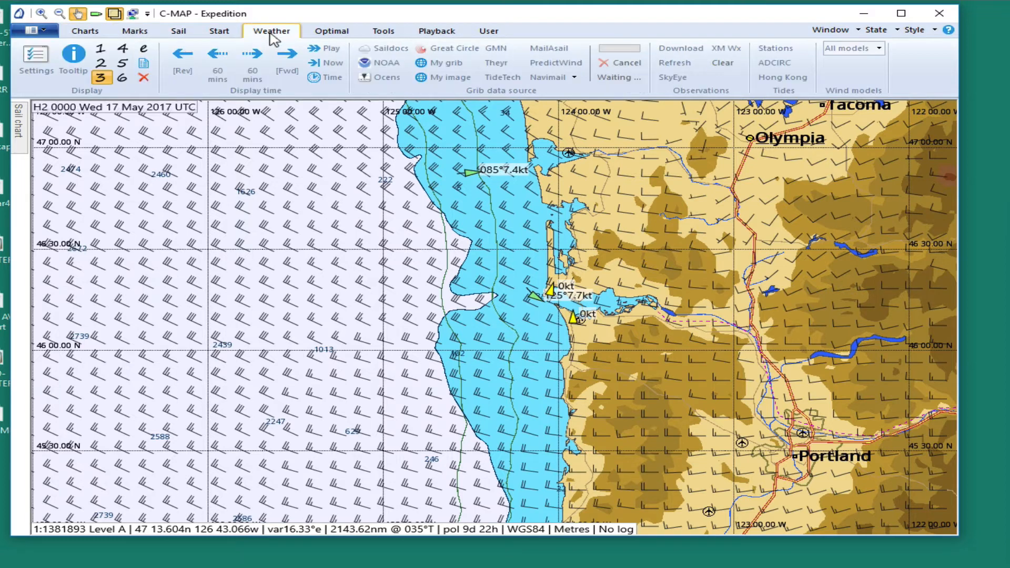
{"action": "left_click", "coordinate": [38, 57]}
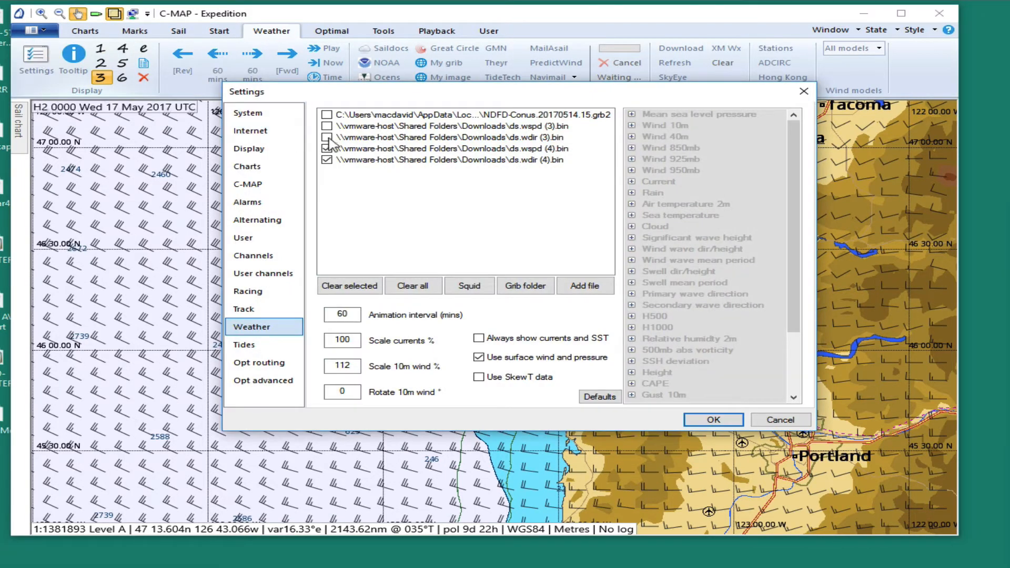
{"action": "left_click", "coordinate": [337, 137]}
{"action": "left_click", "coordinate": [348, 128]}
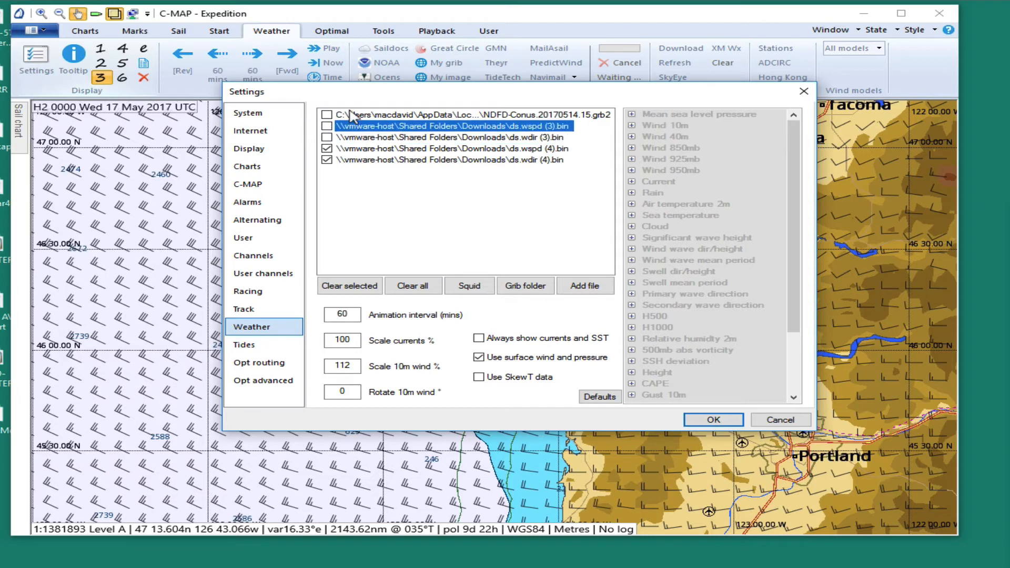
{"action": "left_click", "coordinate": [353, 116]}
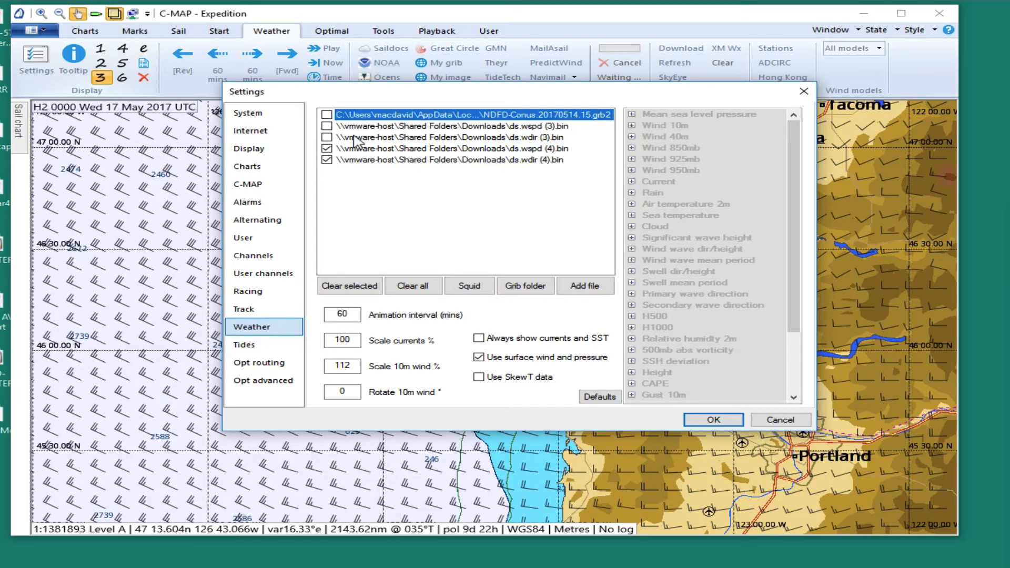
{"action": "left_click", "coordinate": [354, 138], "text": "shift"}
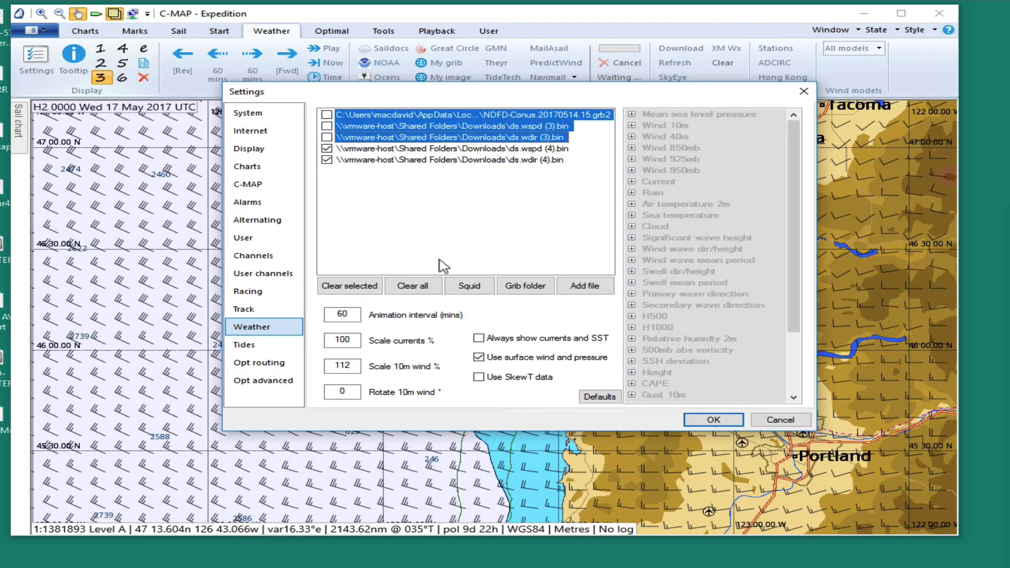
{"action": "left_click", "coordinate": [375, 287]}
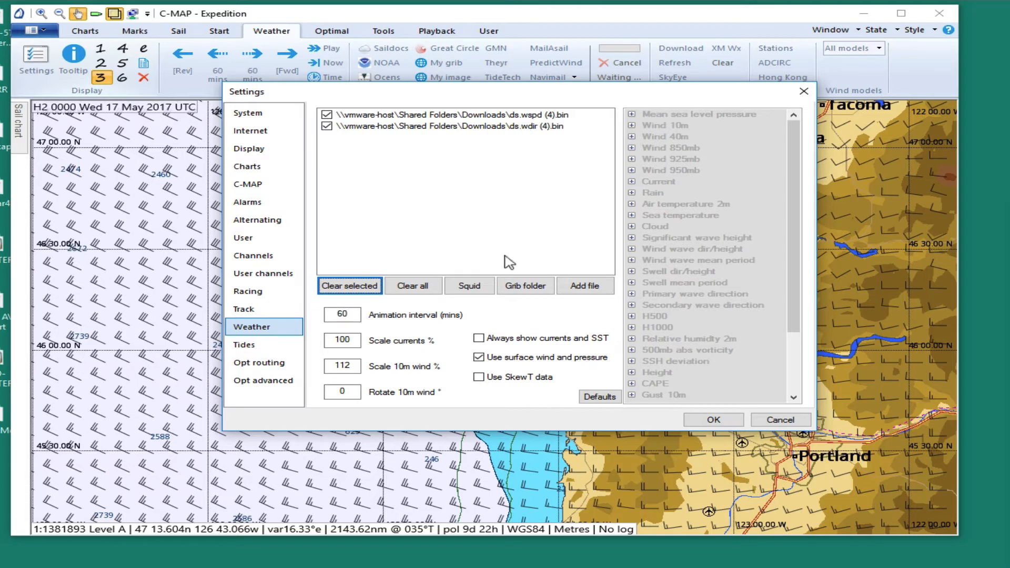
{"action": "left_click", "coordinate": [716, 421]}
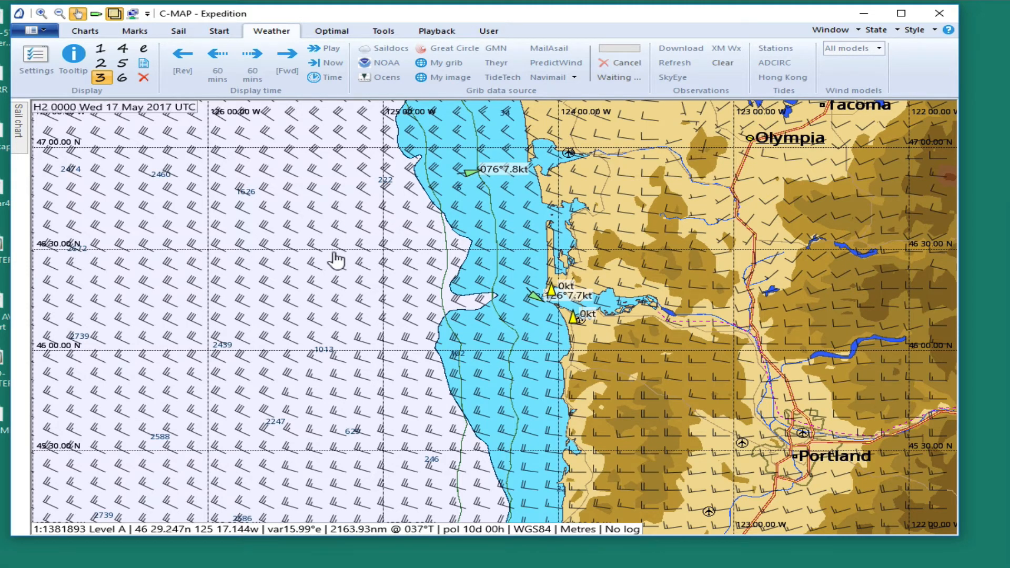
Advance the displayed wind forecast to 0600 Wed 17 May 2017 UTC.
{"action": "scroll", "coordinate": [337, 259], "scroll_direction": "down", "scroll_amount": 3}
{"action": "scroll", "coordinate": [337, 259], "scroll_direction": "up", "scroll_amount": 2}
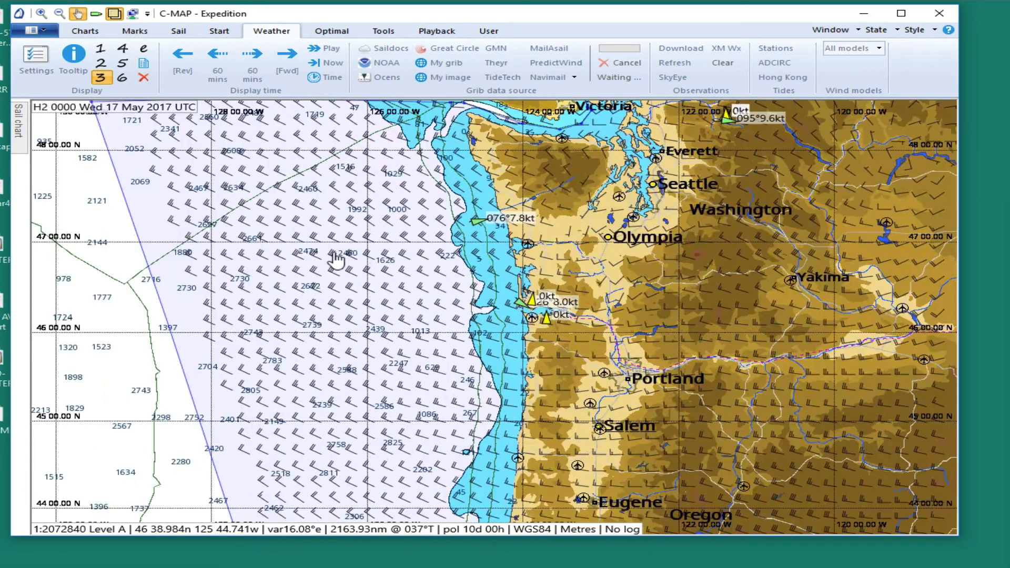
{"action": "scroll", "coordinate": [337, 259], "scroll_direction": "up", "scroll_amount": 1}
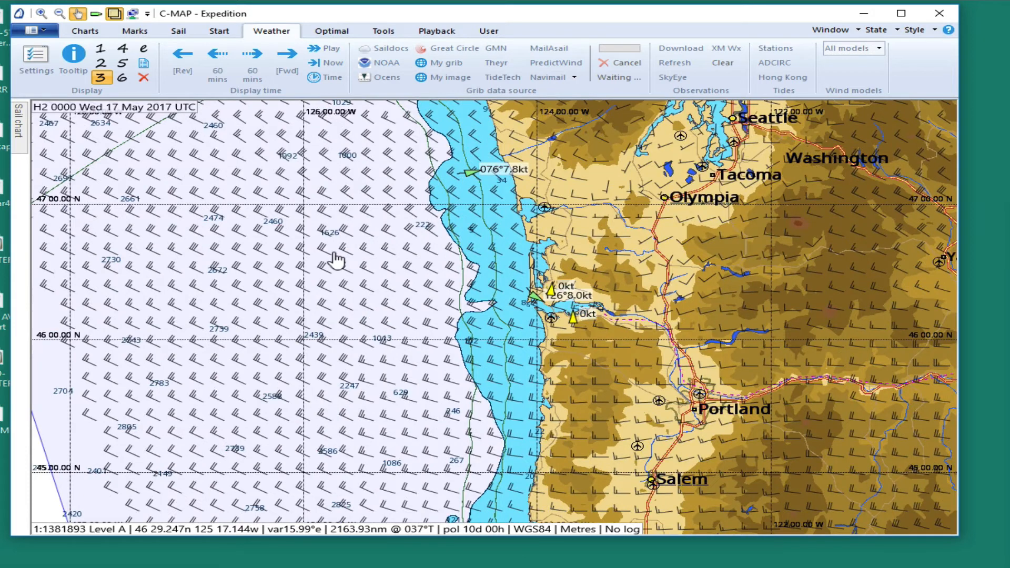
{"action": "left_click", "coordinate": [288, 56]}
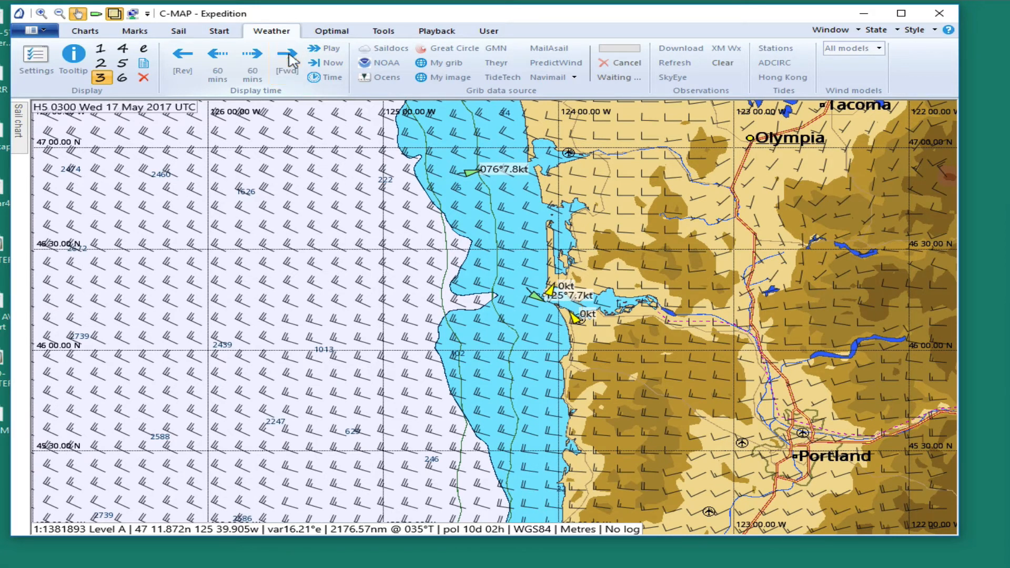
{"action": "left_click", "coordinate": [288, 57]}
Inspect the spacing of the wind barbs up close near buoy 46029 and the Columbia River entrance.
{"action": "scroll", "coordinate": [500, 333], "scroll_direction": "up", "scroll_amount": 3}
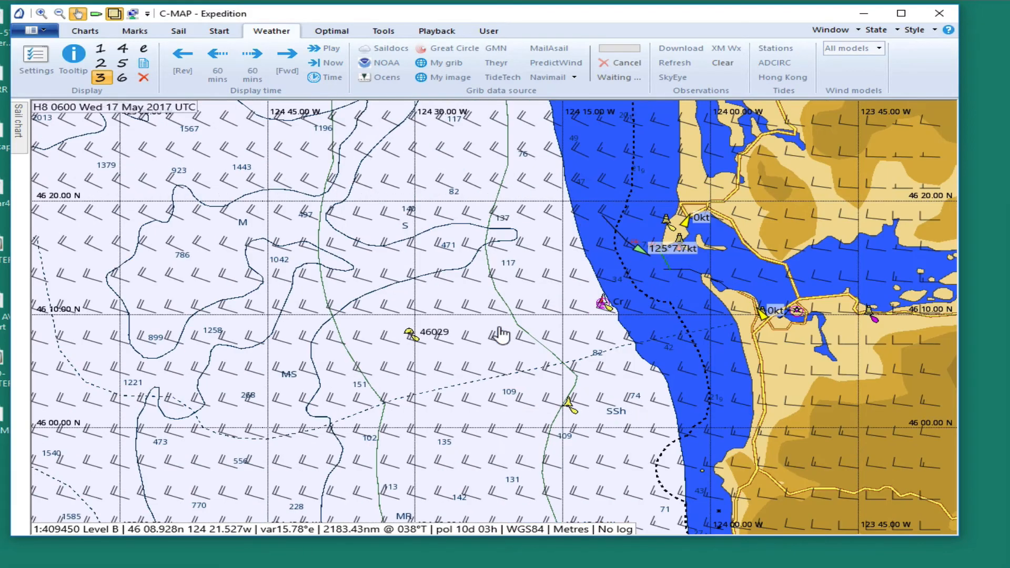
{"action": "scroll", "coordinate": [501, 333], "scroll_direction": "up", "scroll_amount": 2}
{"action": "scroll", "coordinate": [189, 273], "scroll_direction": "up", "scroll_amount": 2}
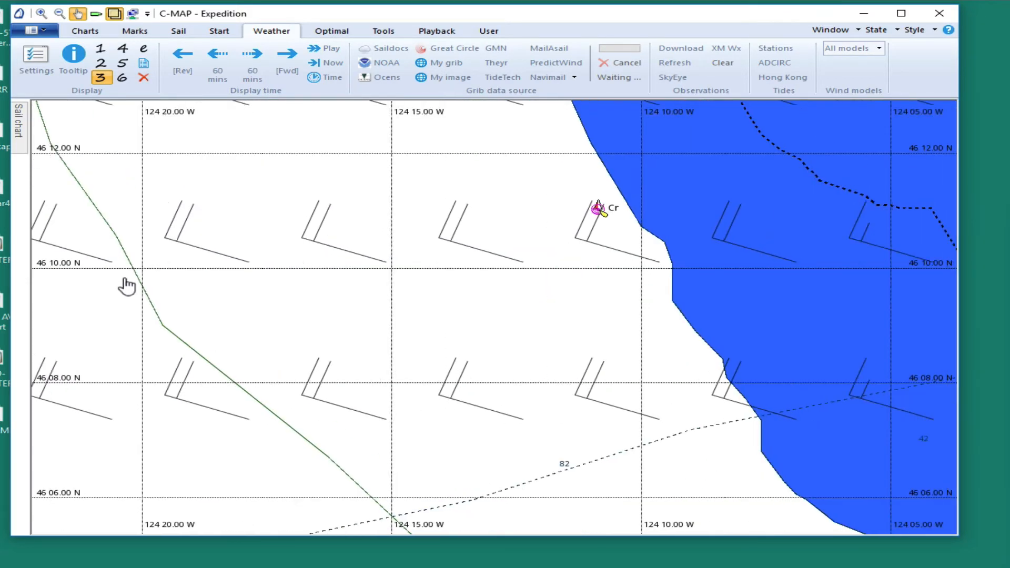
{"action": "scroll", "coordinate": [318, 310], "scroll_direction": "down", "scroll_amount": 3}
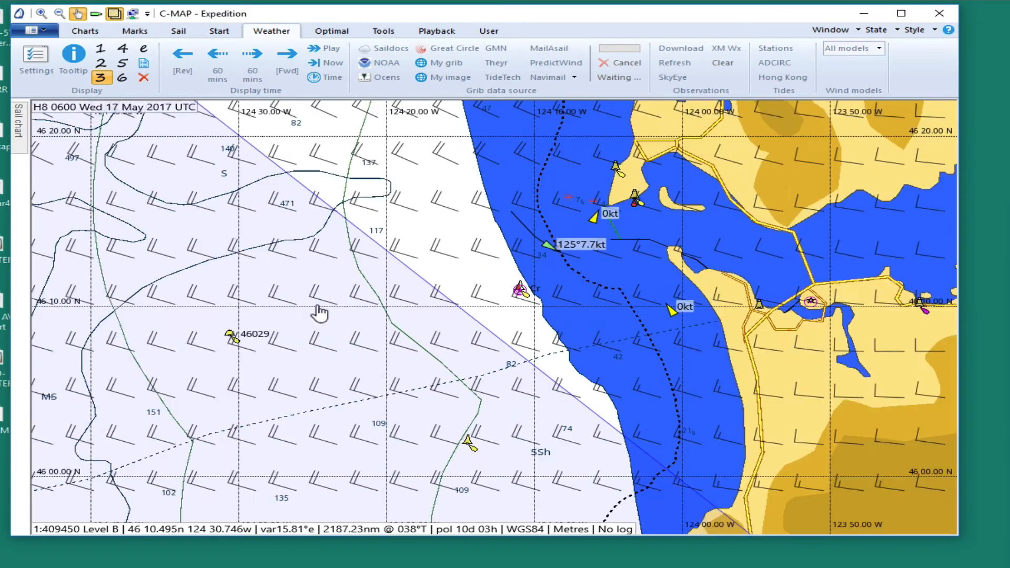
{"action": "scroll", "coordinate": [386, 378], "scroll_direction": "down", "scroll_amount": 1}
Follow the forecast wind barbs south along the Oregon coast to the edge of their coverage off northern California.
{"action": "left_click_drag", "start_coordinate": [414, 391], "coordinate": [368, 216]}
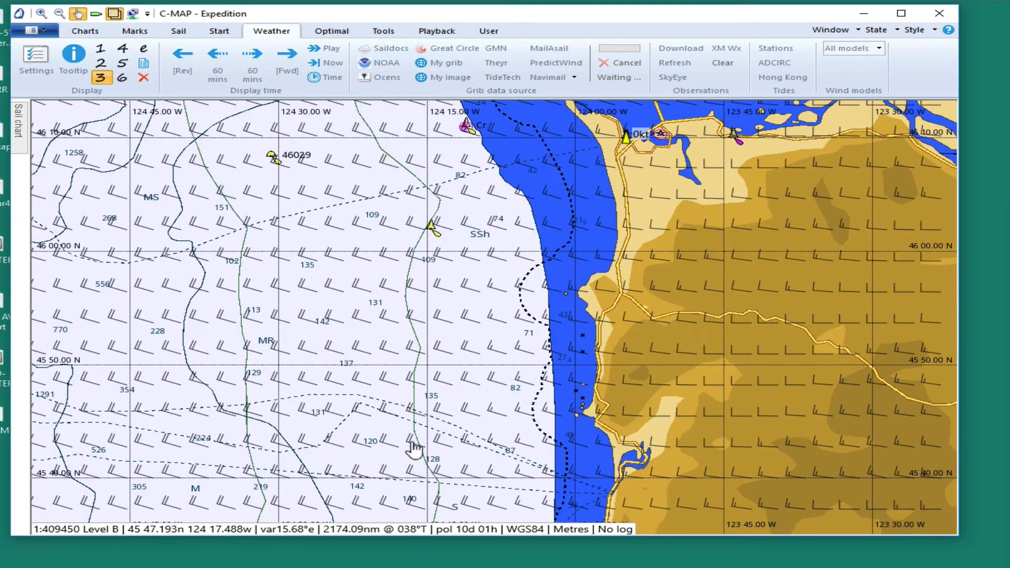
{"action": "left_click_drag", "start_coordinate": [415, 447], "coordinate": [368, 276]}
{"action": "left_click_drag", "start_coordinate": [383, 413], "coordinate": [408, 255]}
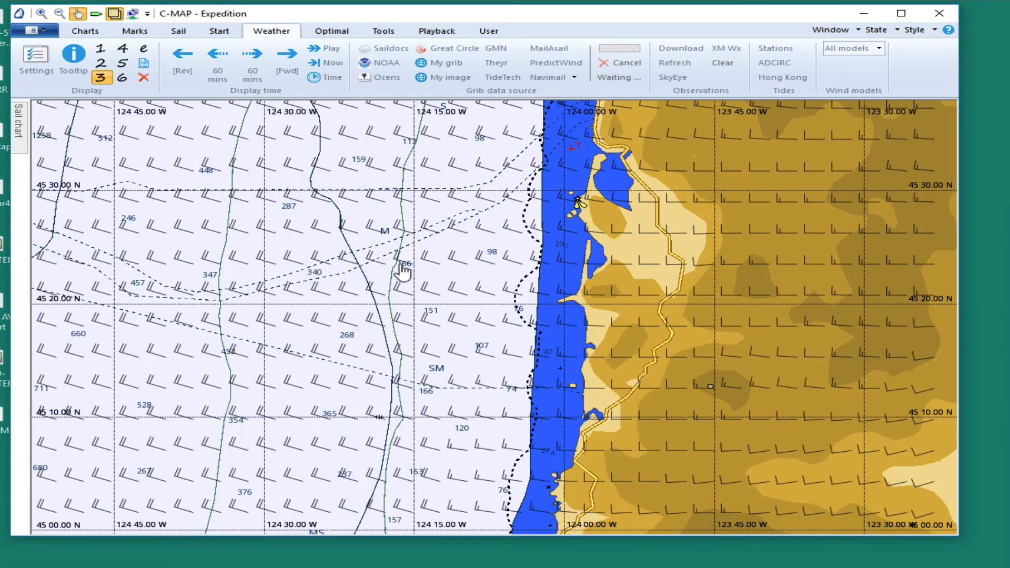
{"action": "scroll", "coordinate": [423, 354], "scroll_direction": "down", "scroll_amount": 2}
{"action": "scroll", "coordinate": [381, 401], "scroll_direction": "down", "scroll_amount": 1}
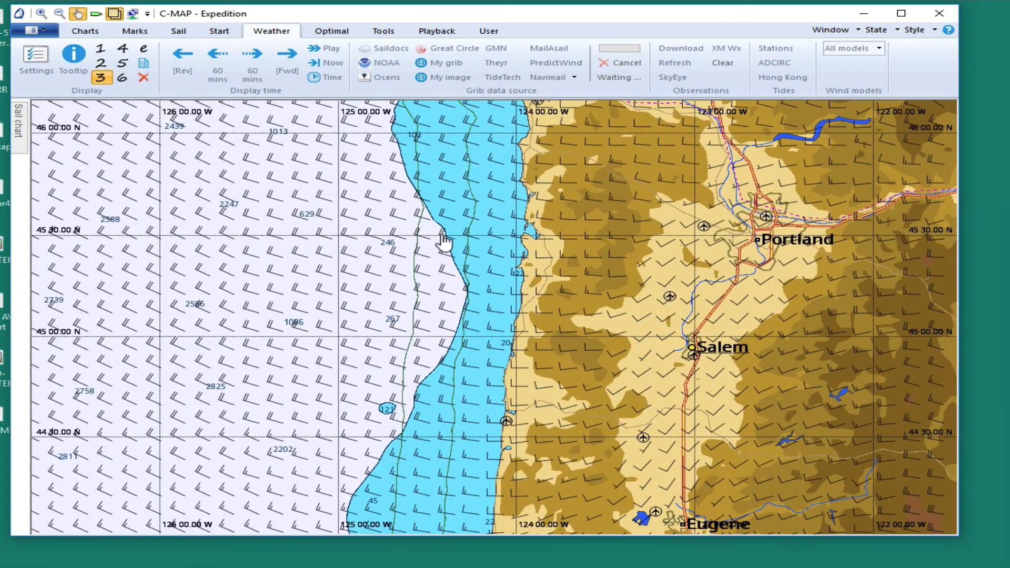
{"action": "left_click_drag", "start_coordinate": [381, 401], "coordinate": [446, 245]}
{"action": "left_click_drag", "start_coordinate": [441, 458], "coordinate": [494, 227]}
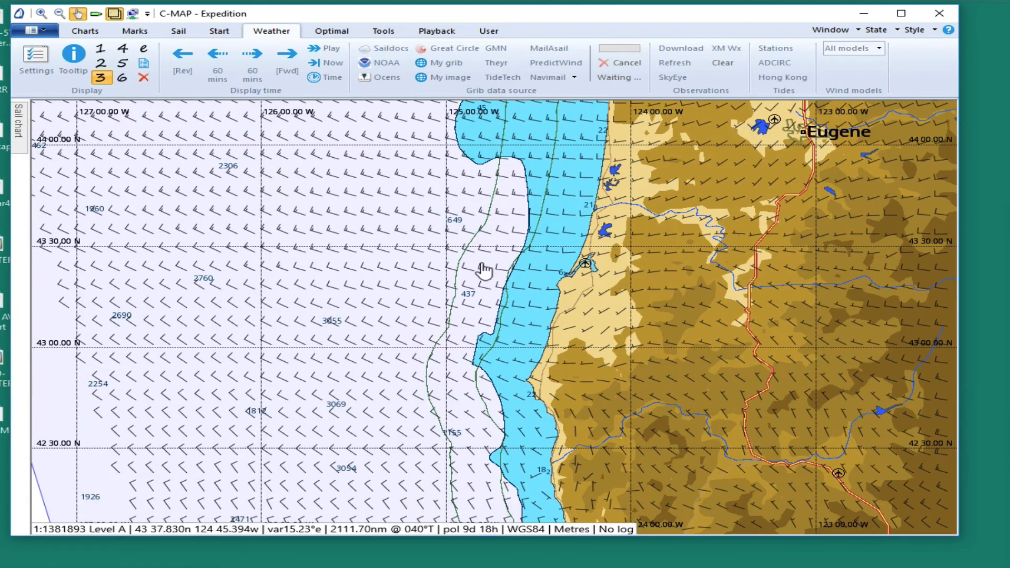
{"action": "left_click_drag", "start_coordinate": [419, 396], "coordinate": [410, 216]}
{"action": "left_click_drag", "start_coordinate": [439, 419], "coordinate": [388, 202]}
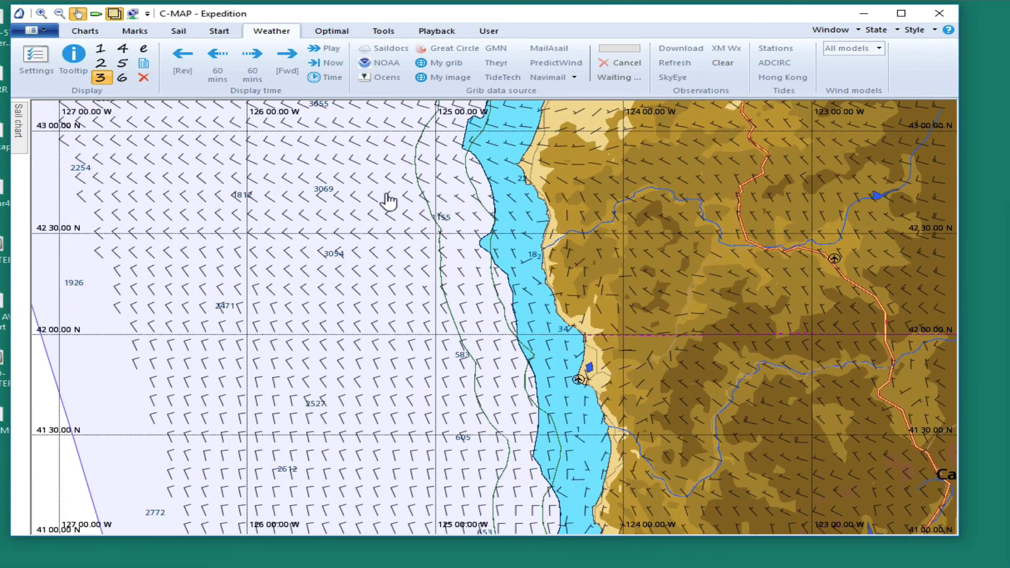
{"action": "scroll", "coordinate": [384, 277], "scroll_direction": "down", "scroll_amount": 2}
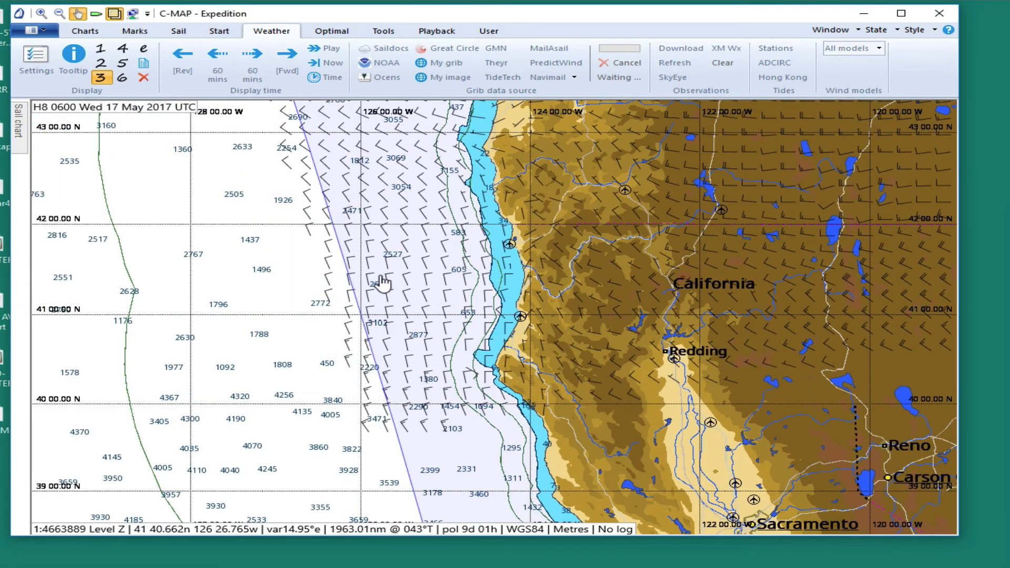
Examine the wind barbs from Point Saint George north to the coast off Eugene, including a close-up offshore.
{"action": "scroll", "coordinate": [383, 282], "scroll_direction": "up", "scroll_amount": 3}
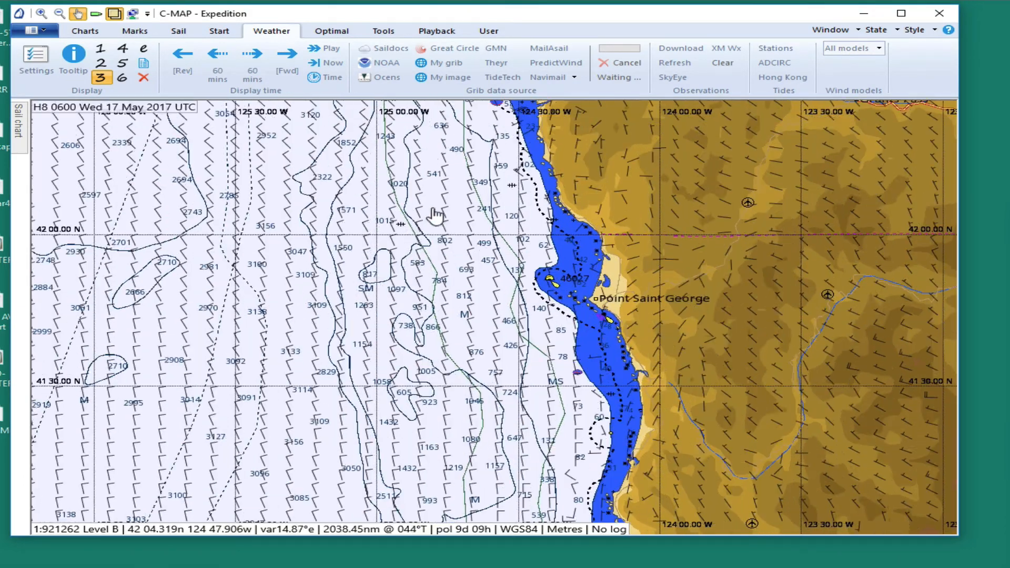
{"action": "left_click_drag", "start_coordinate": [435, 216], "coordinate": [537, 505]}
{"action": "left_click_drag", "start_coordinate": [497, 331], "coordinate": [489, 487]}
{"action": "left_click_drag", "start_coordinate": [519, 154], "coordinate": [423, 347]}
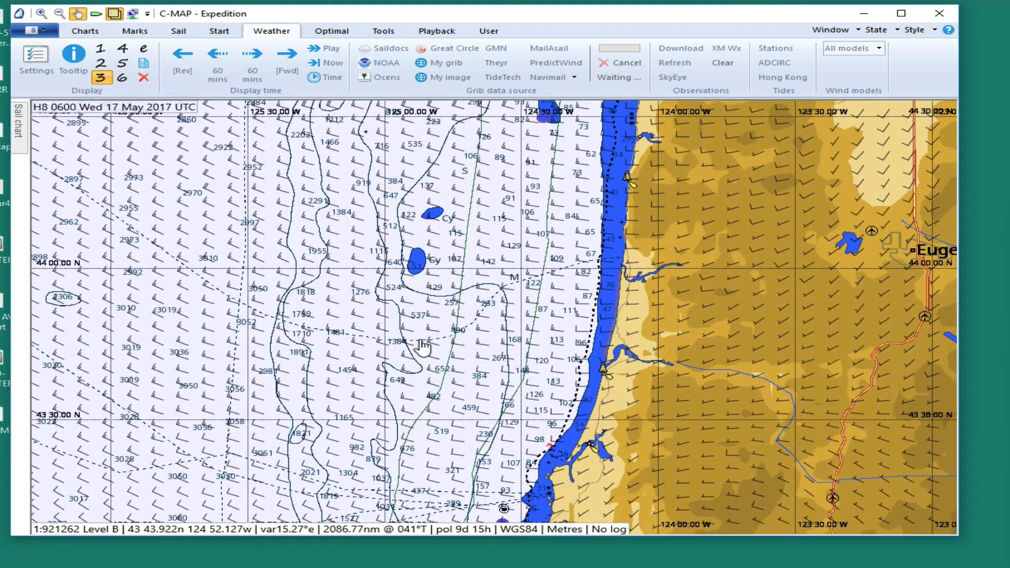
{"action": "scroll", "coordinate": [423, 344], "scroll_direction": "up", "scroll_amount": 3}
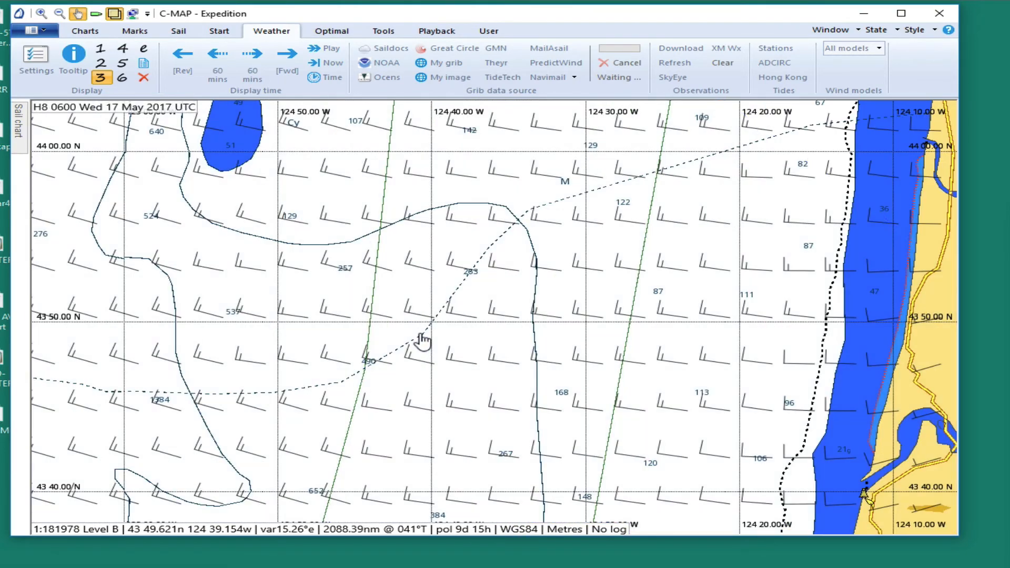
{"action": "scroll", "coordinate": [423, 341], "scroll_direction": "up", "scroll_amount": 2}
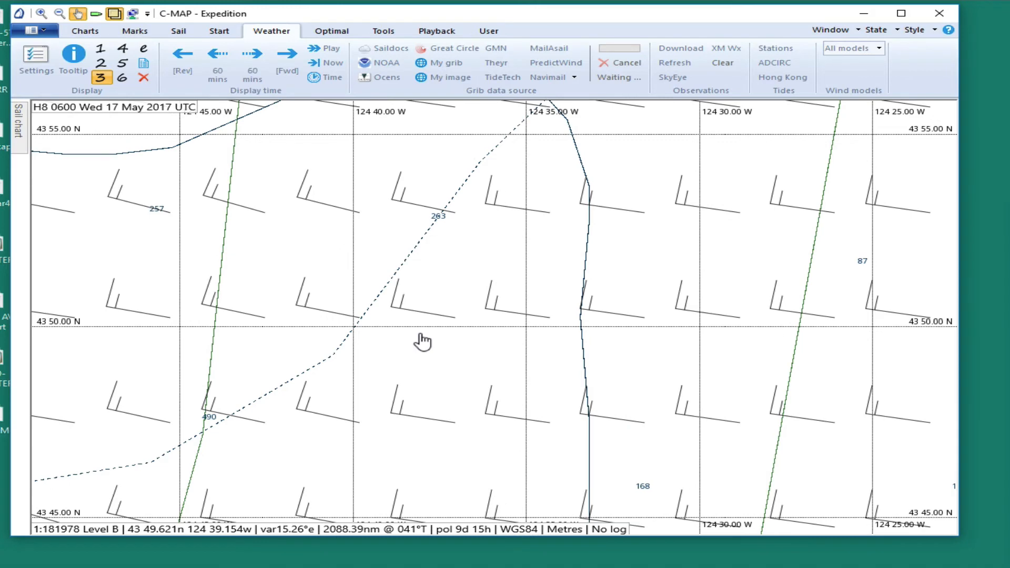
{"action": "scroll", "coordinate": [422, 341], "scroll_direction": "down", "scroll_amount": 3}
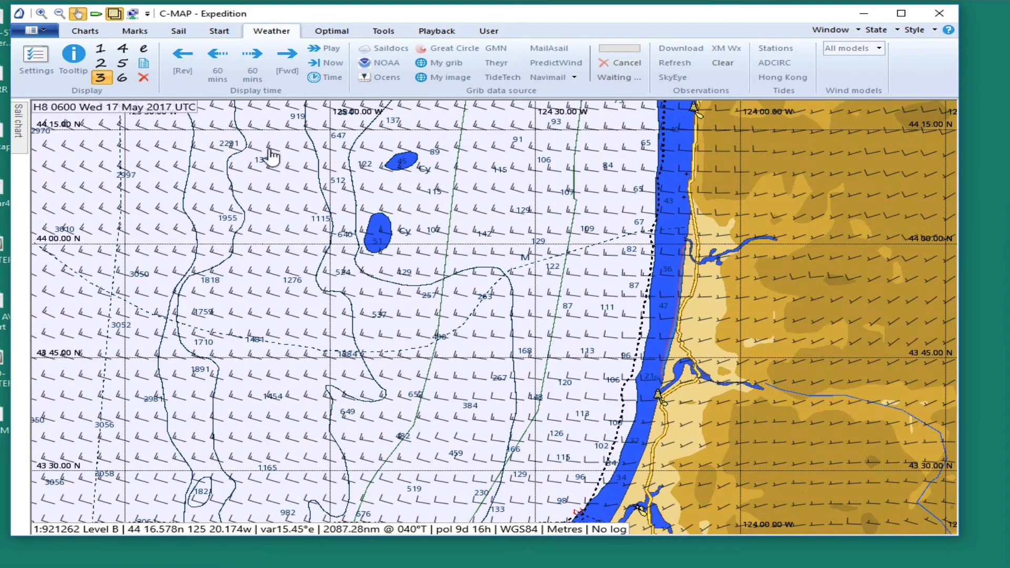
Step the forecast forward in three-hour increments to 1200 Thu 18 May 2017 UTC, observing the winds off Oregon.
{"action": "left_click", "coordinate": [289, 59]}
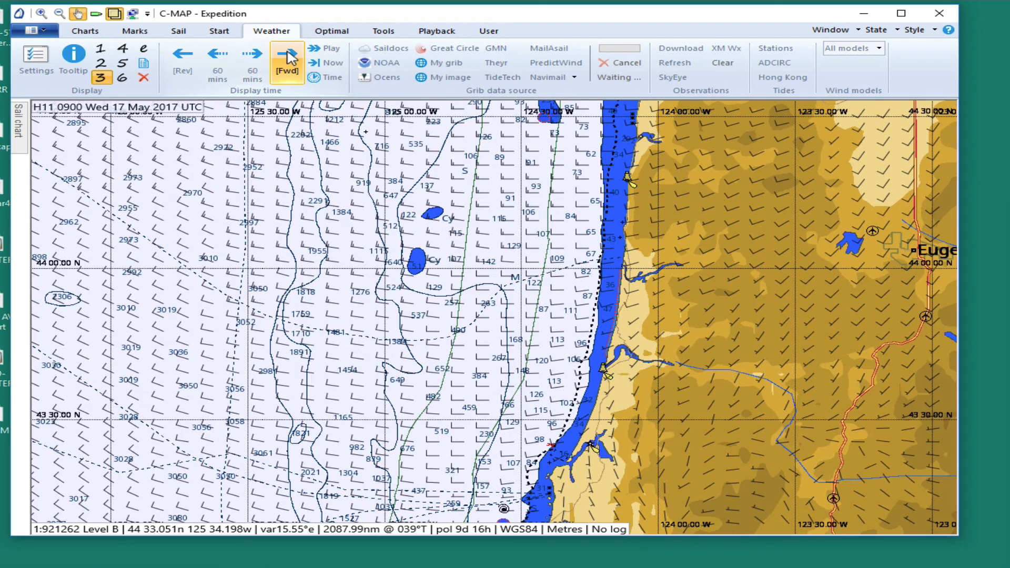
{"action": "left_click", "coordinate": [288, 59]}
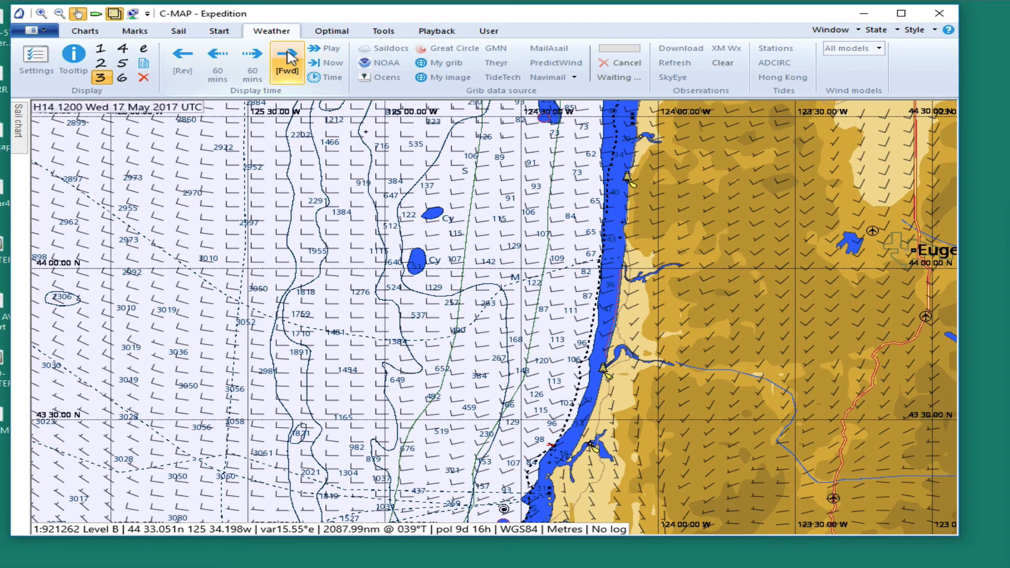
{"action": "left_click", "coordinate": [288, 59]}
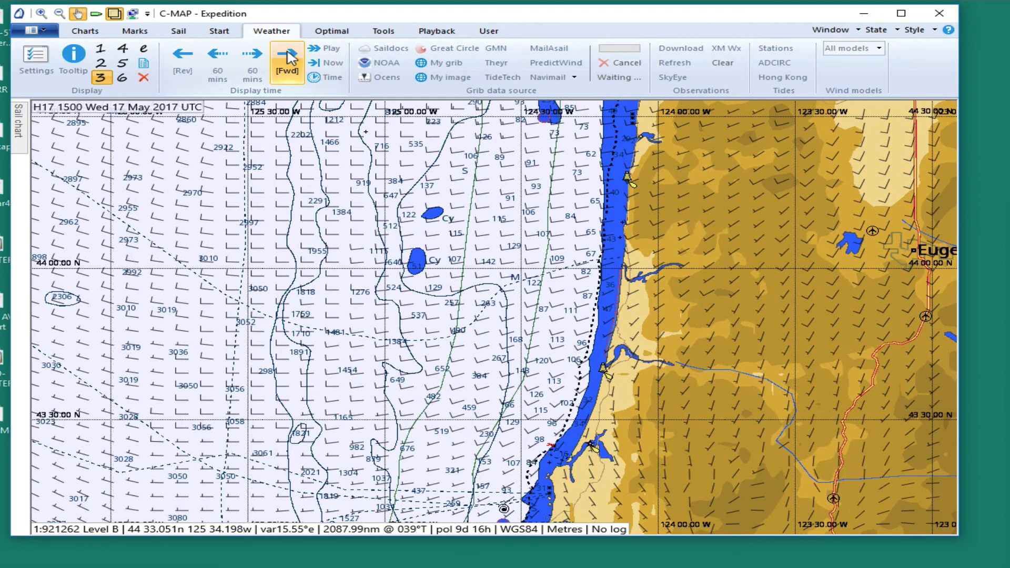
{"action": "left_click", "coordinate": [289, 59]}
{"action": "left_click", "coordinate": [288, 59]}
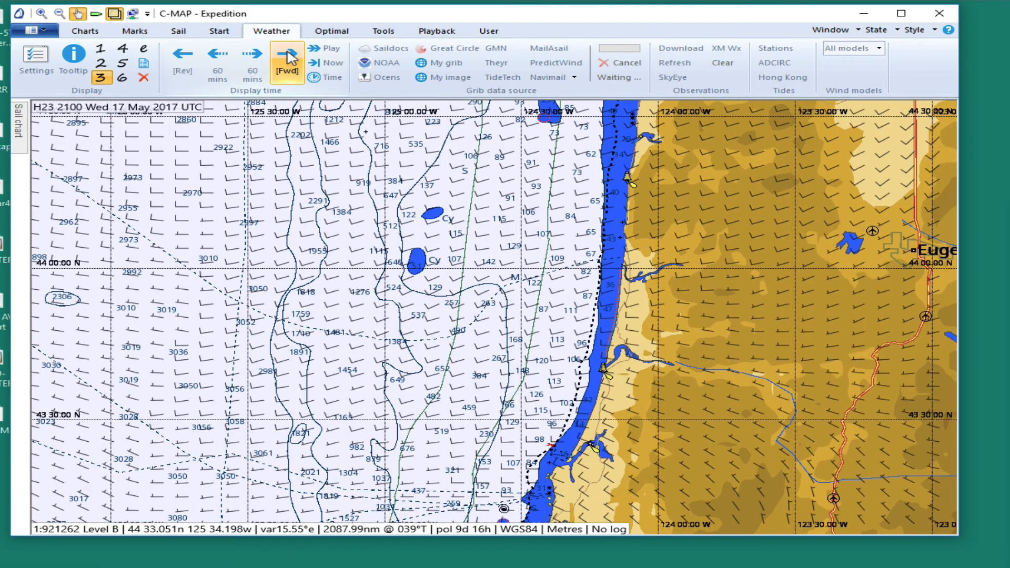
{"action": "left_click", "coordinate": [288, 59]}
{"action": "left_click", "coordinate": [288, 58]}
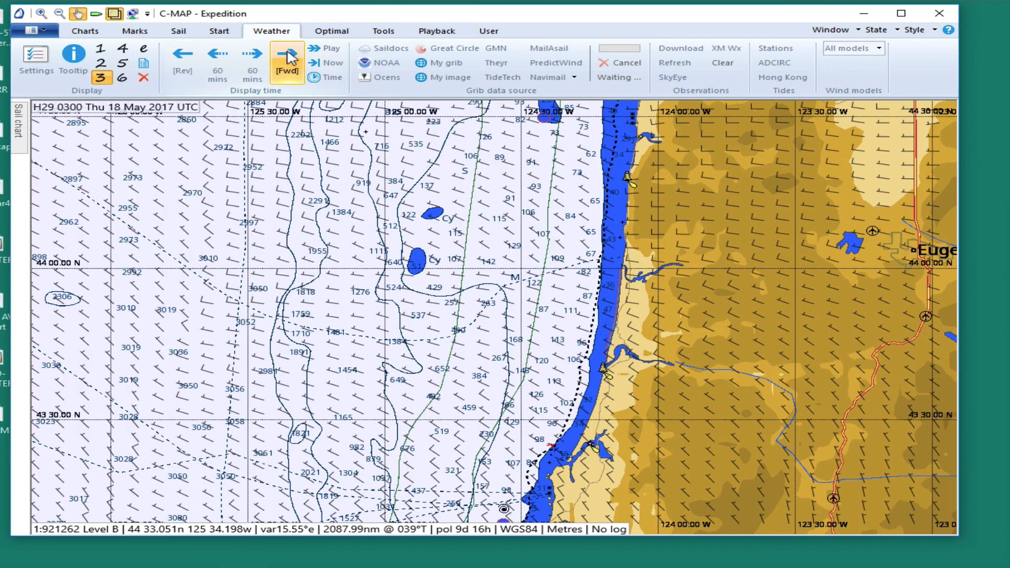
{"action": "left_click", "coordinate": [289, 59]}
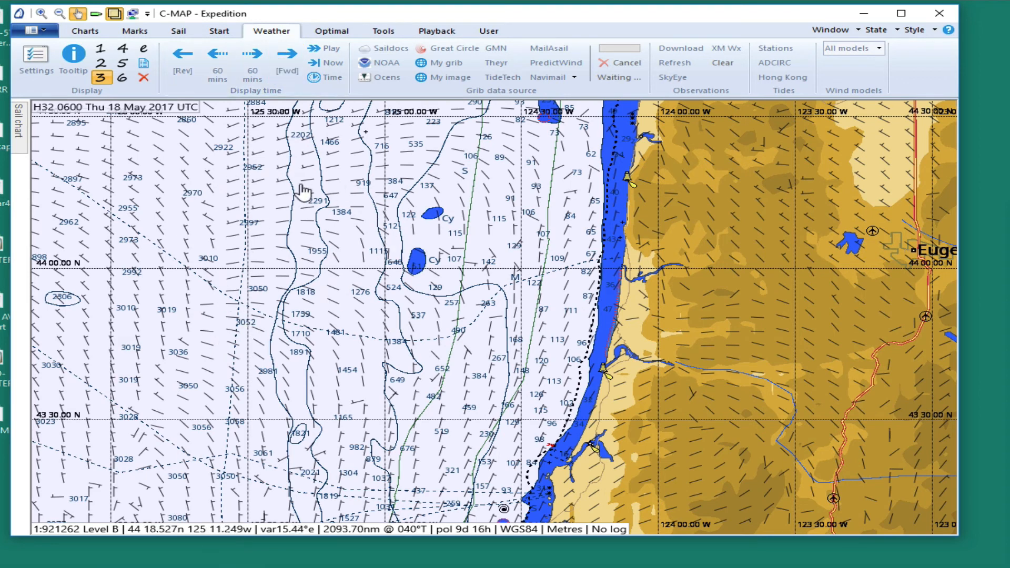
{"action": "left_click", "coordinate": [286, 62]}
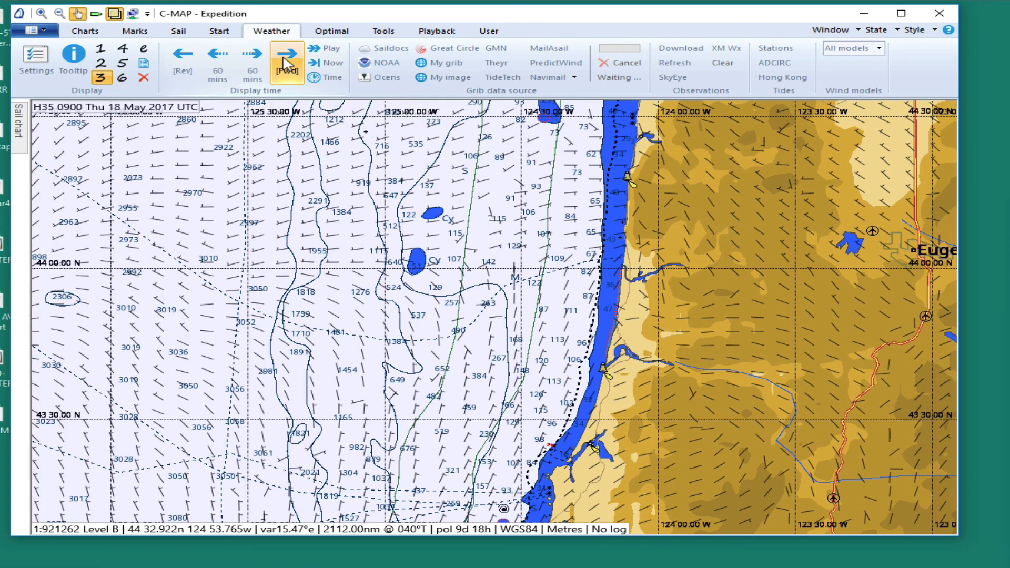
{"action": "left_click", "coordinate": [286, 63]}
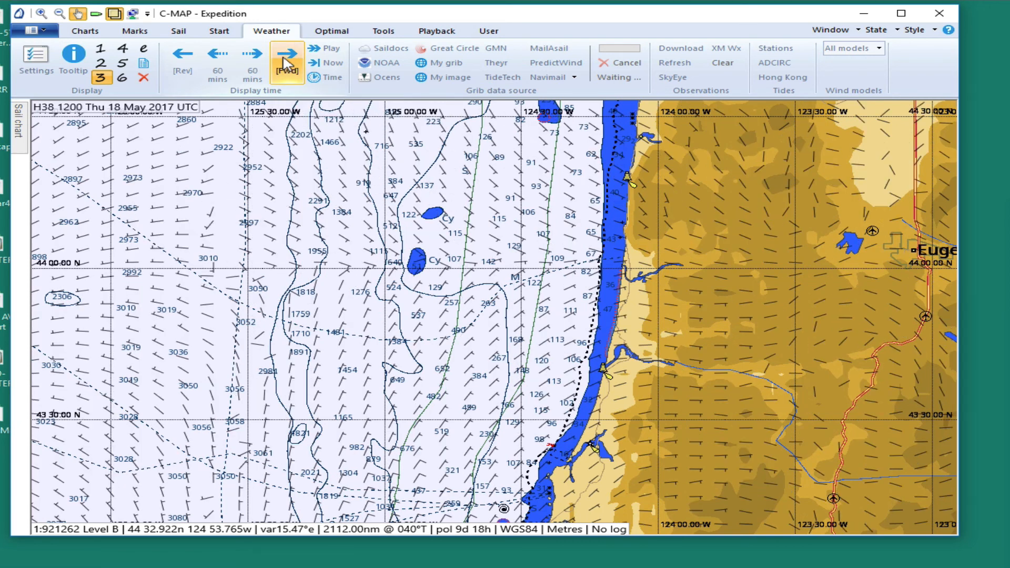